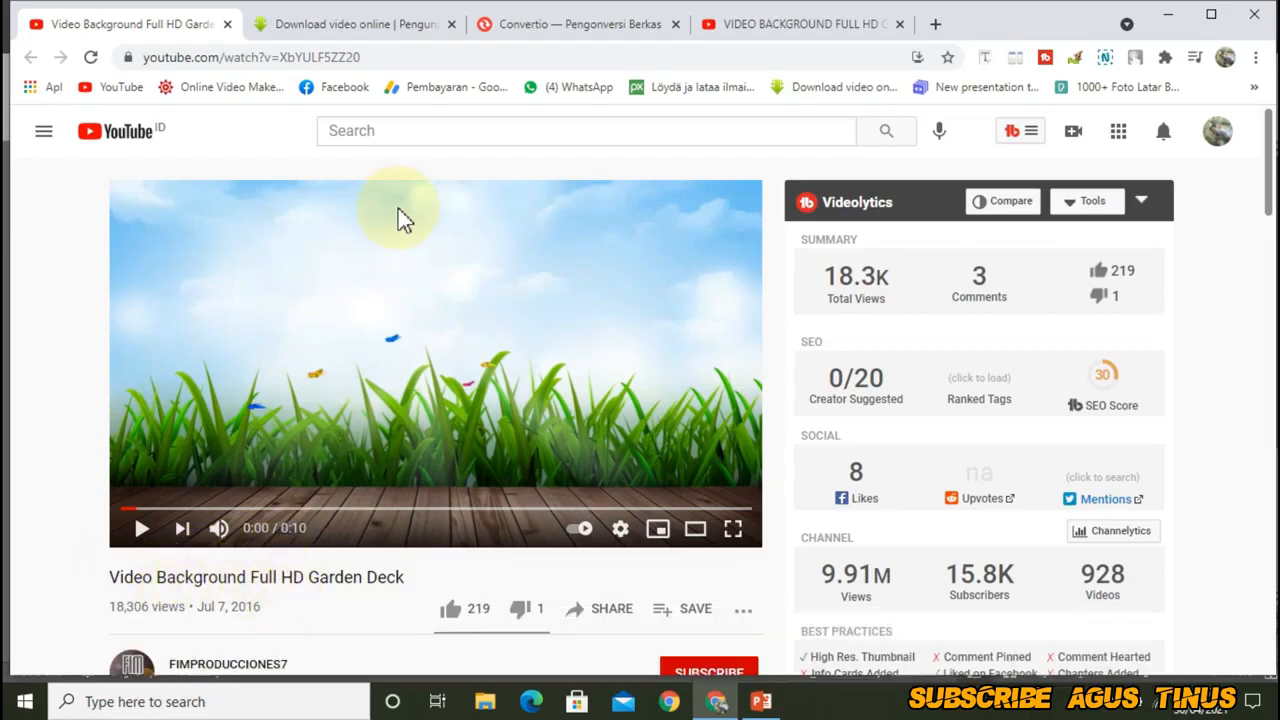
Step: Copy the YouTube link of the Garden Deck background video and paste it into the savefrom.net video downloader
click(372, 57)
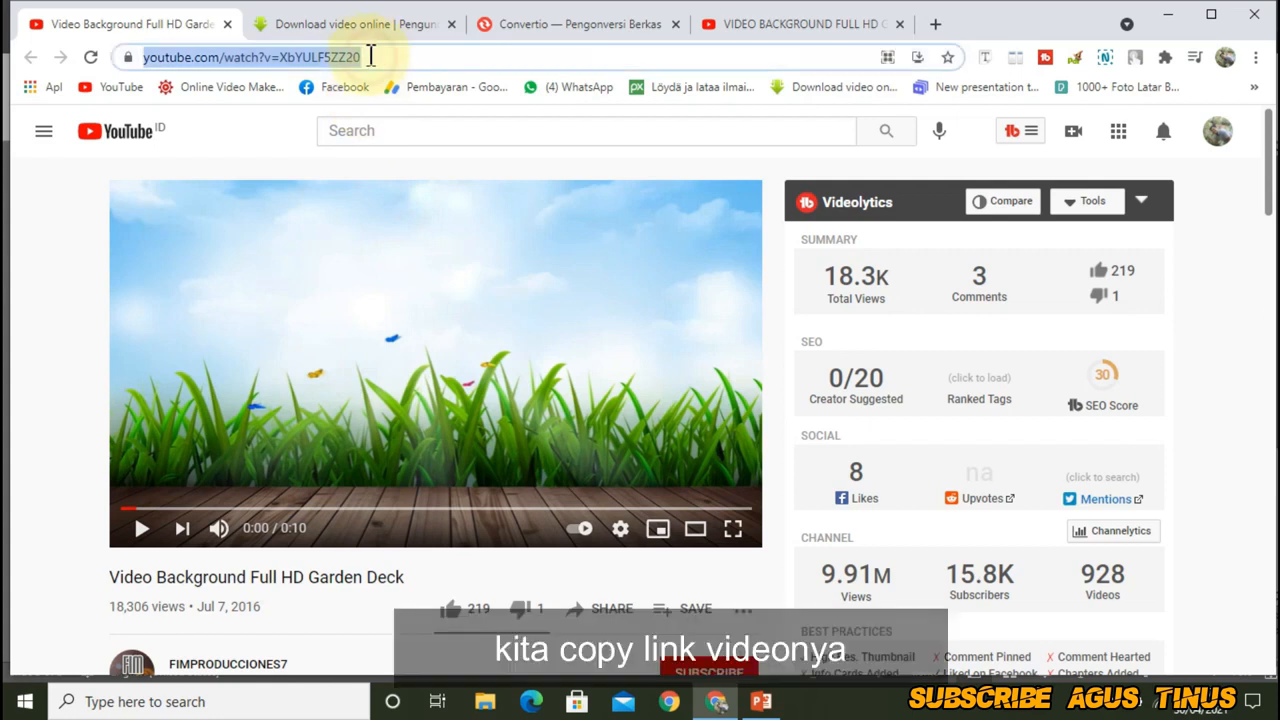
right_click(345, 60)
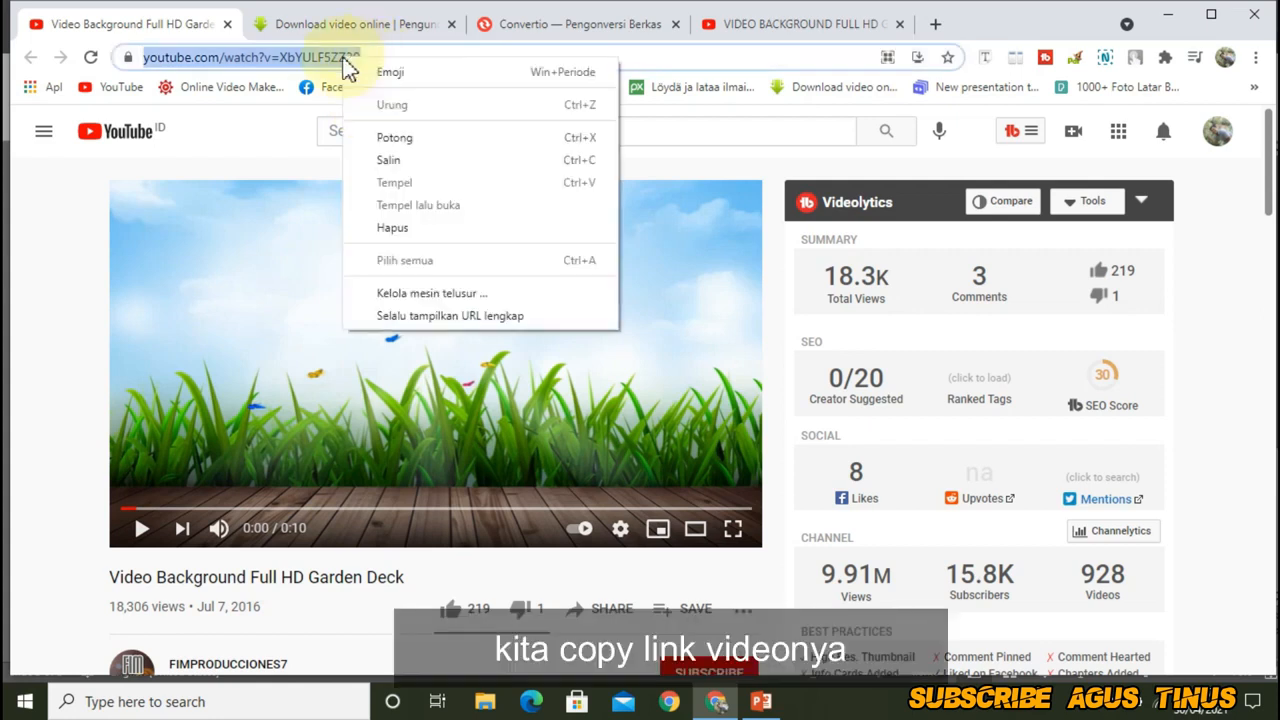
click(390, 161)
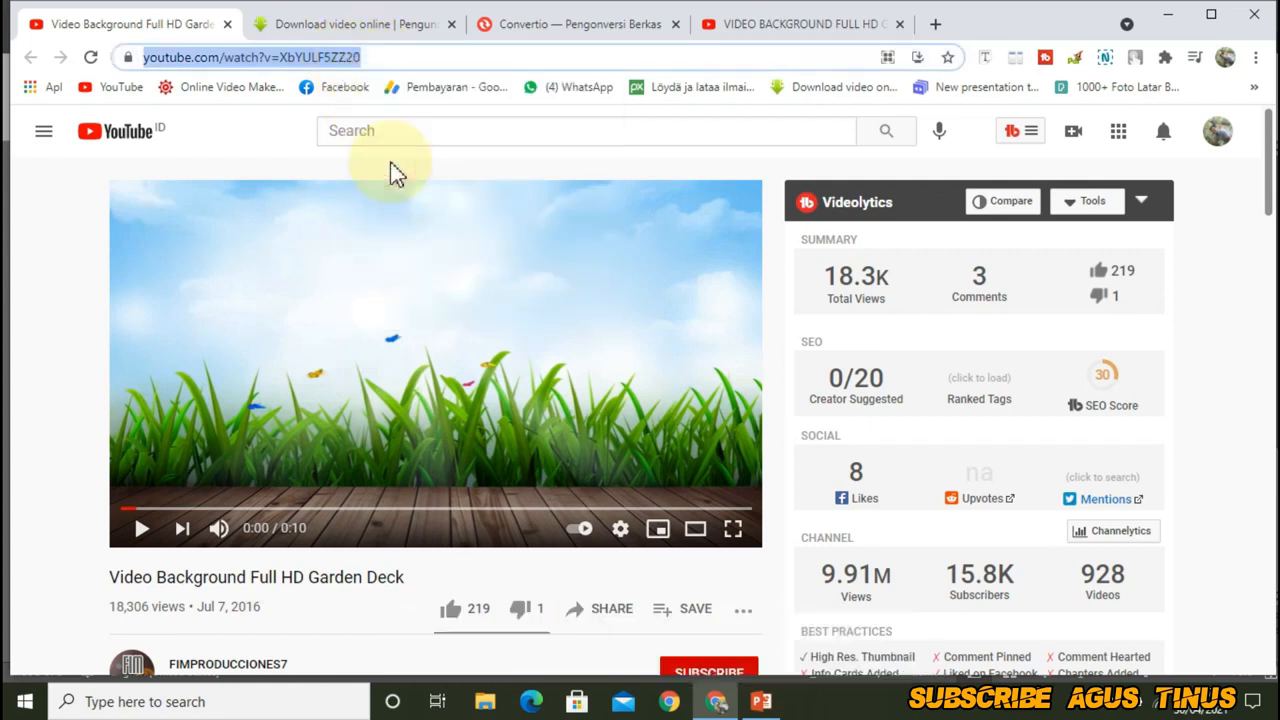
click(400, 26)
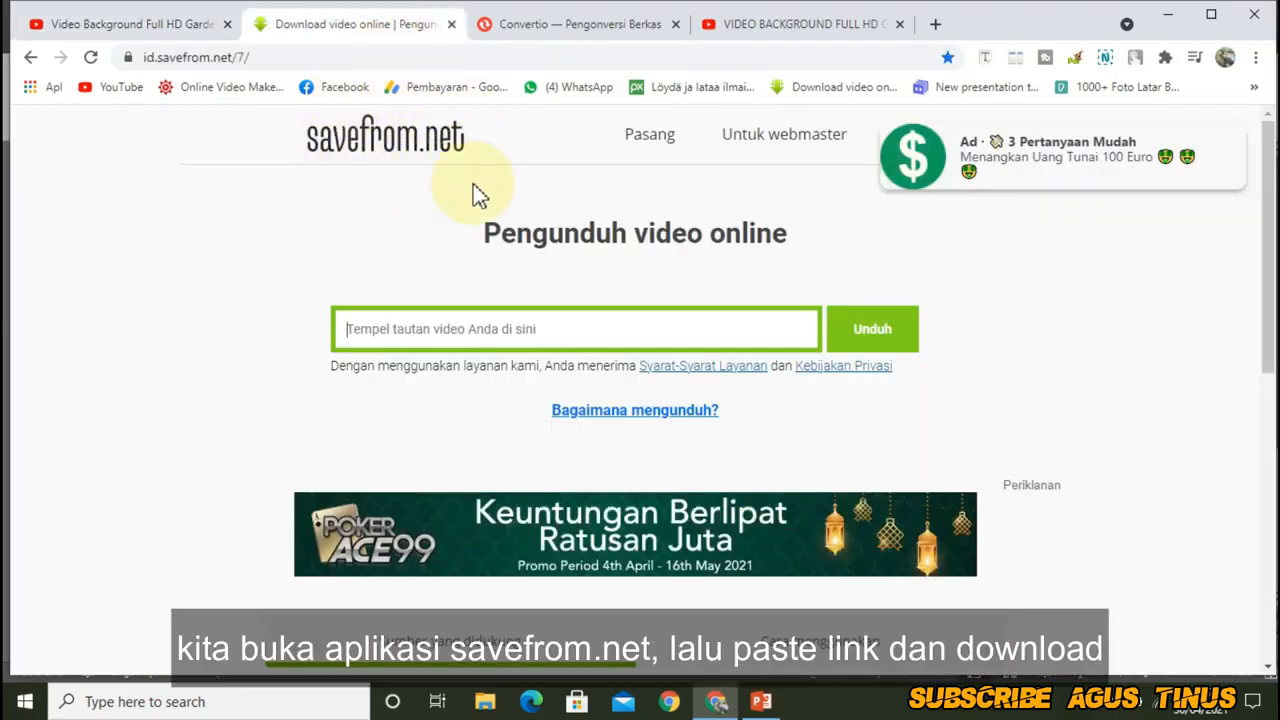
right_click(455, 330)
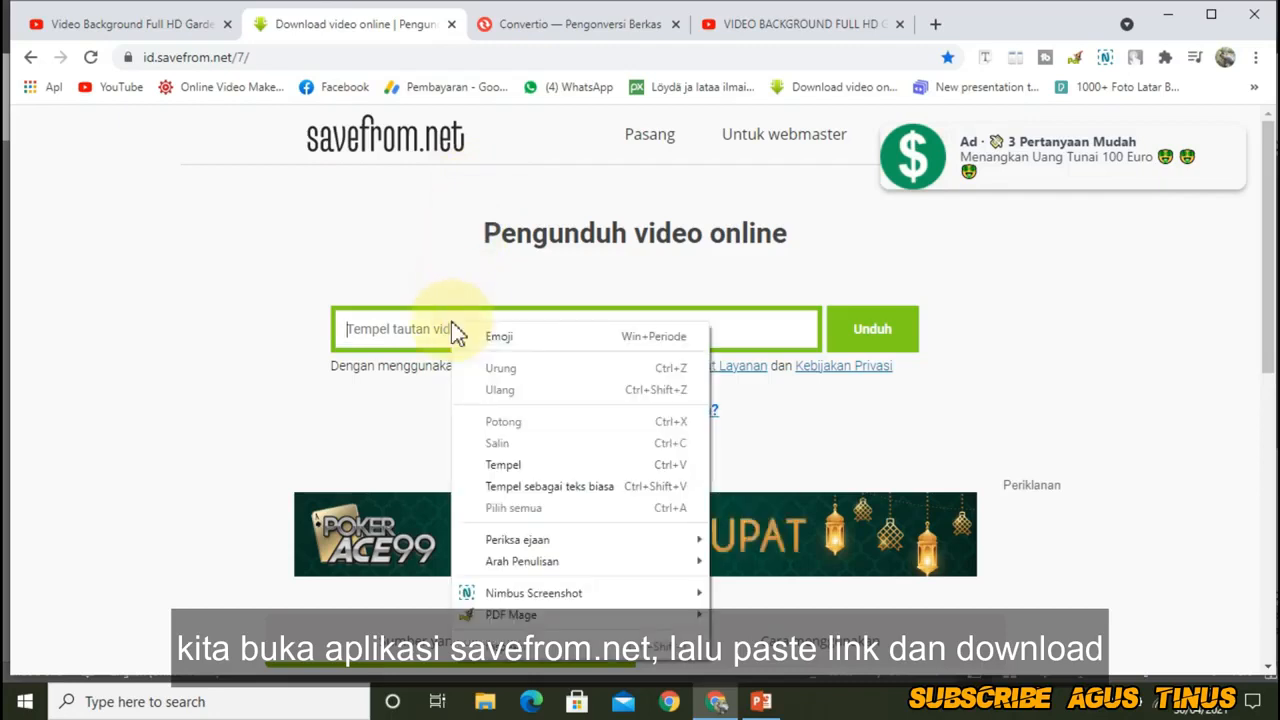
click(503, 465)
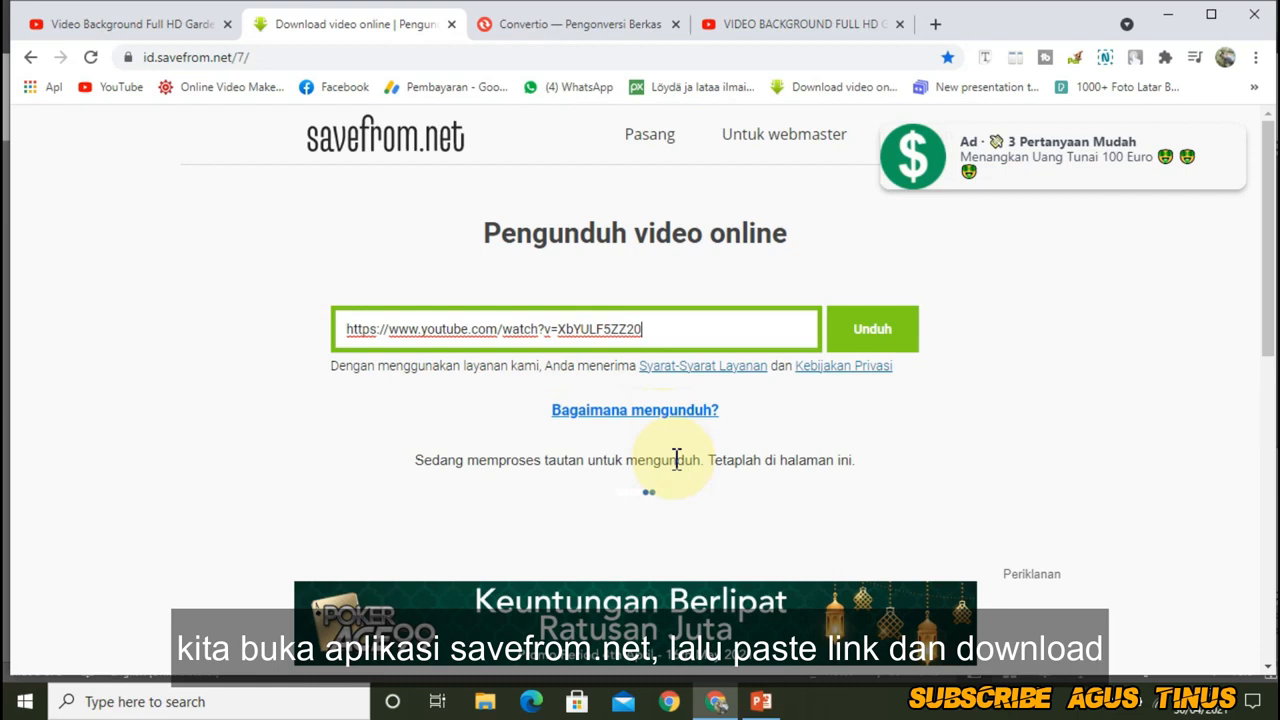
Step: Download the Garden Deck video as MP4 720 and close the advertising page that opens
scroll(682, 464, down, 1)
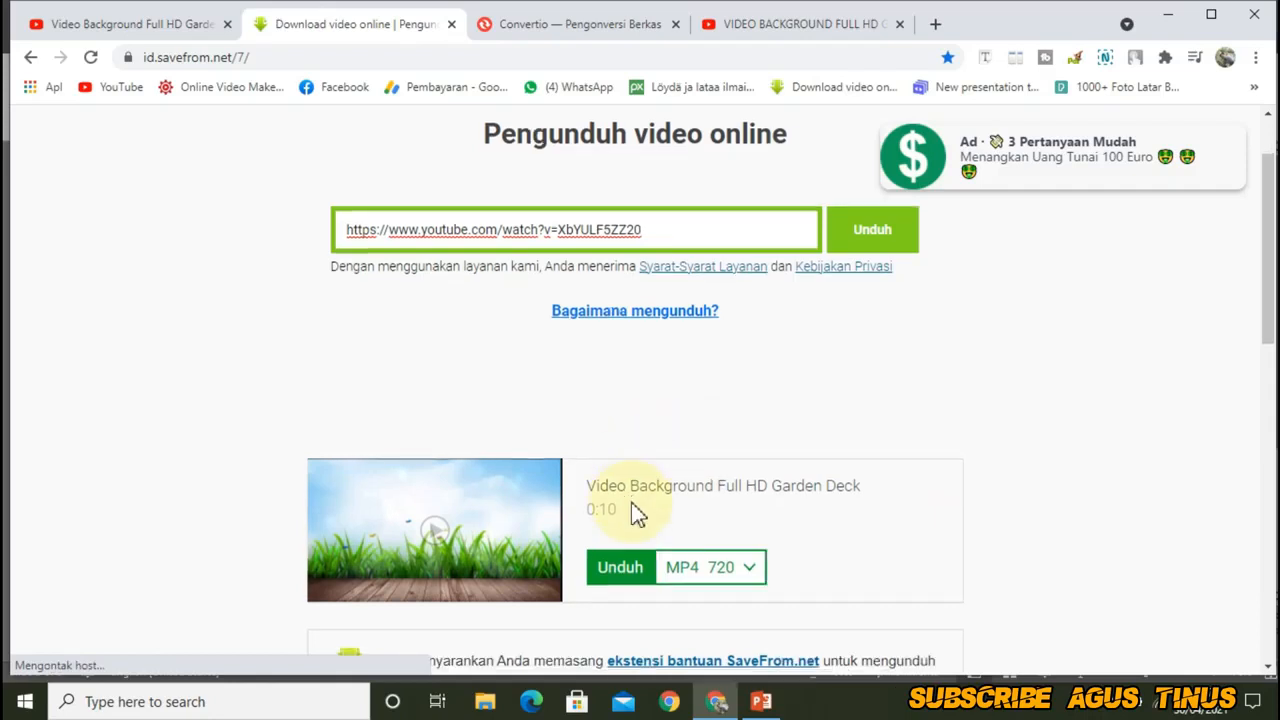
scroll(636, 512, down, 2)
click(618, 388)
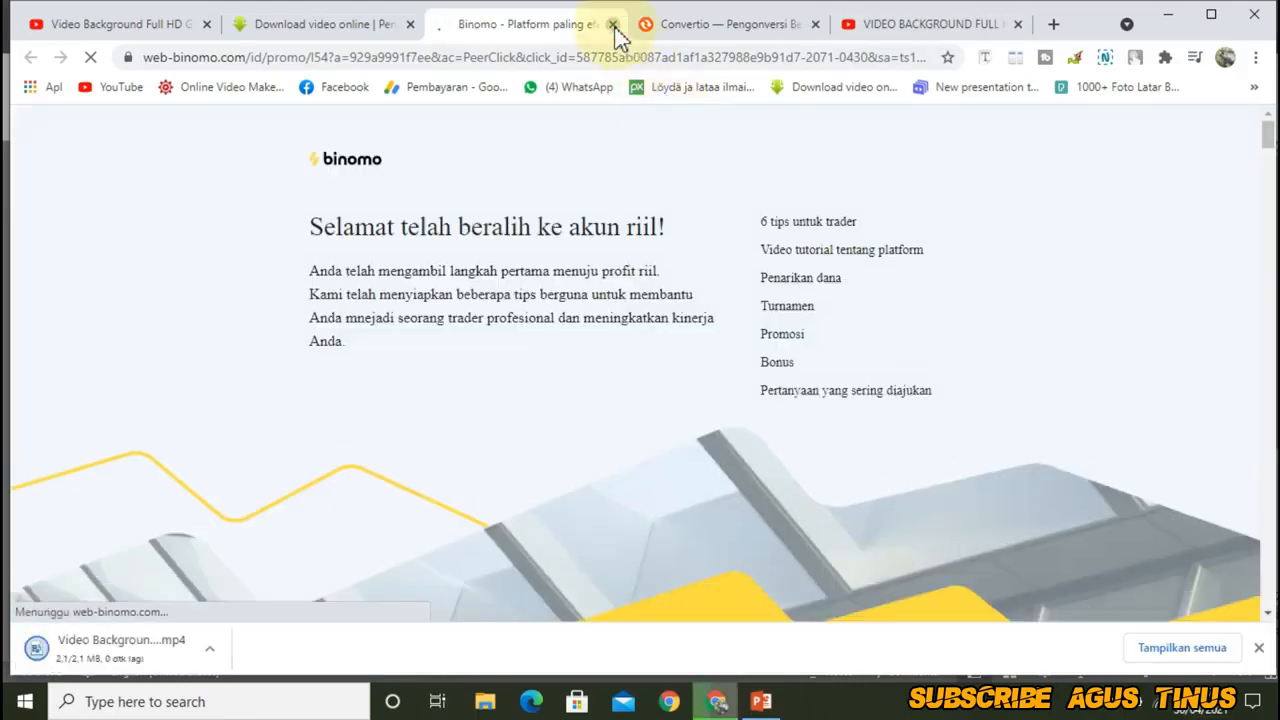
click(614, 26)
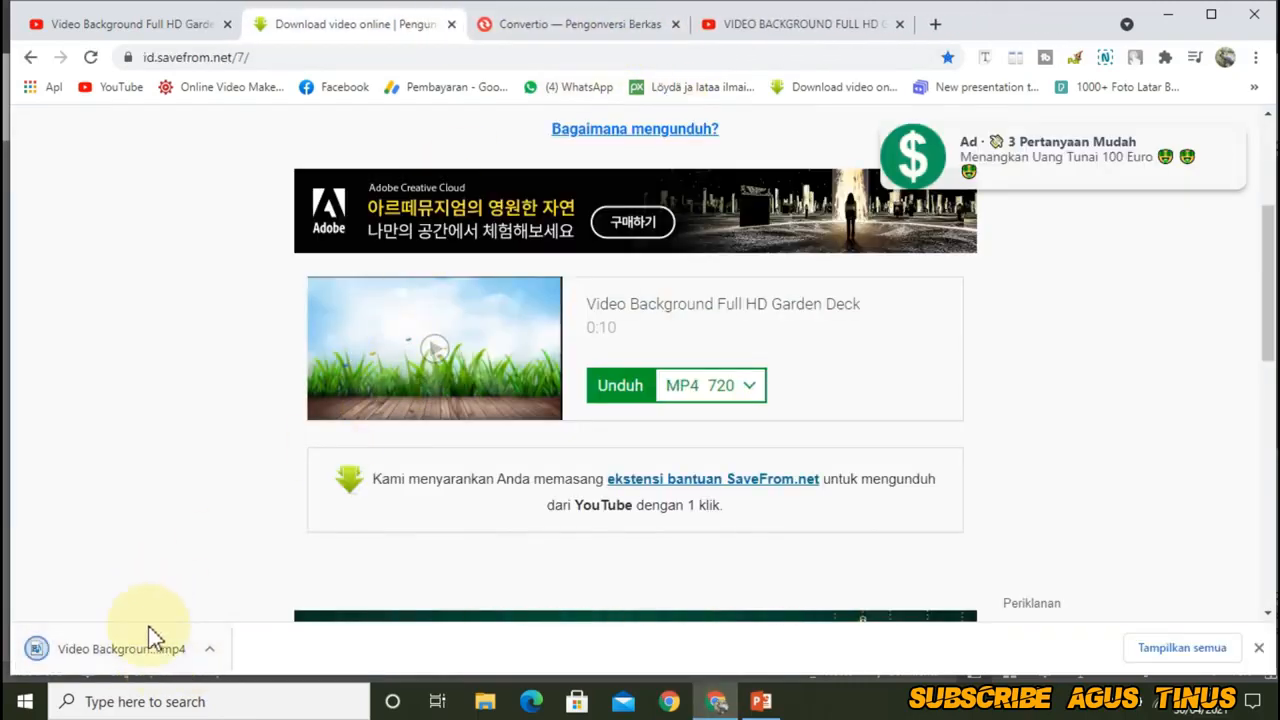
Step: Check the downloaded Garden Deck video in its folder, then close the folder window
click(211, 656)
click(226, 587)
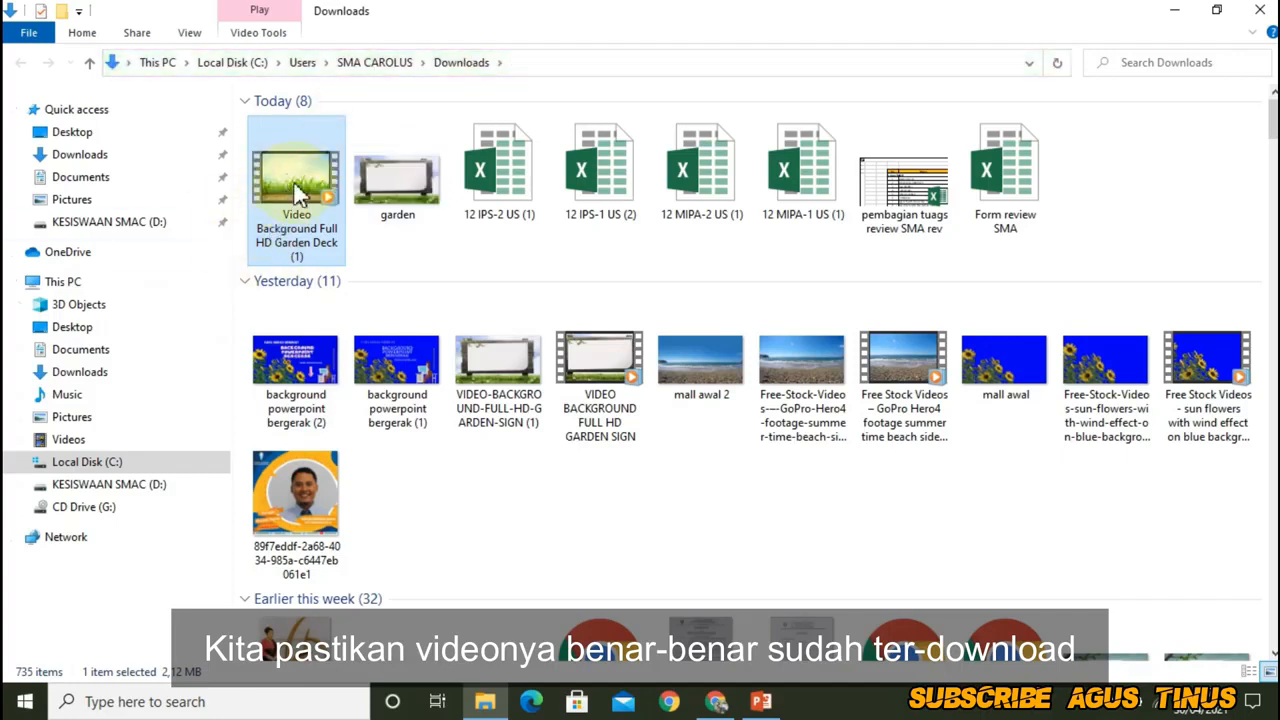
click(1260, 10)
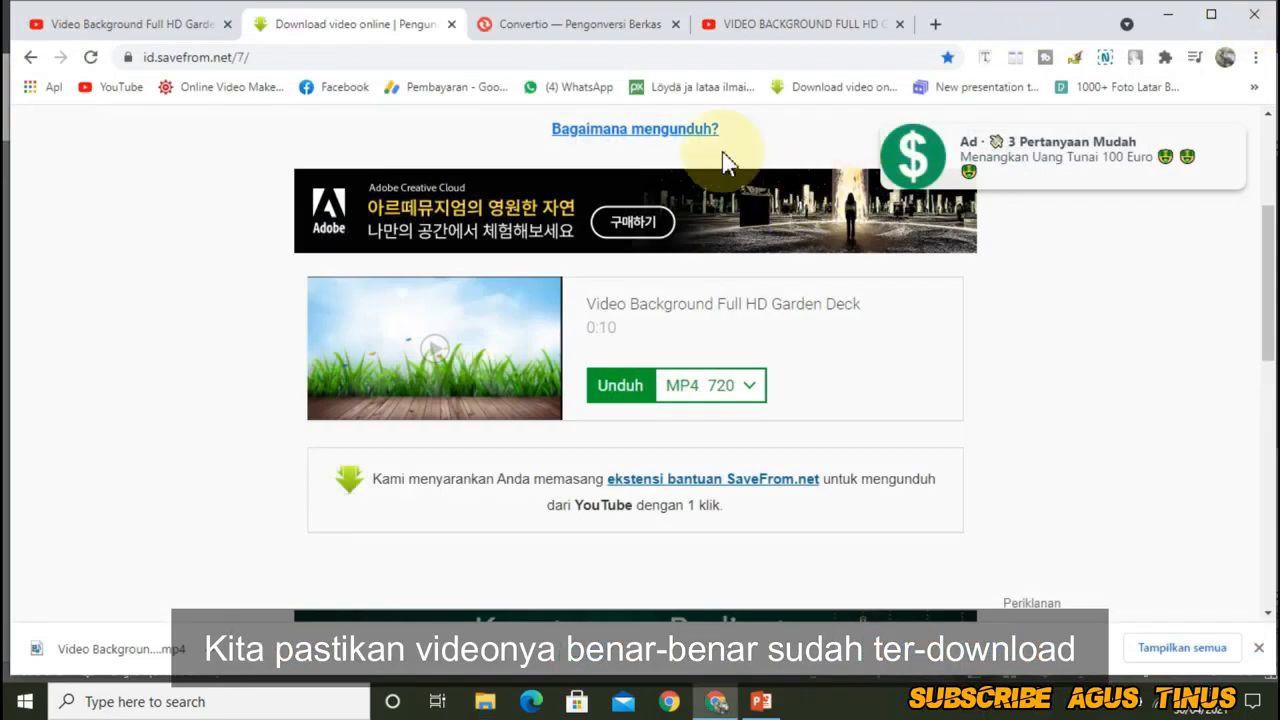
Step: Switch to Convertio and load the file Video Background Full HD Garden Deck (1) from the Downloads folder
click(615, 37)
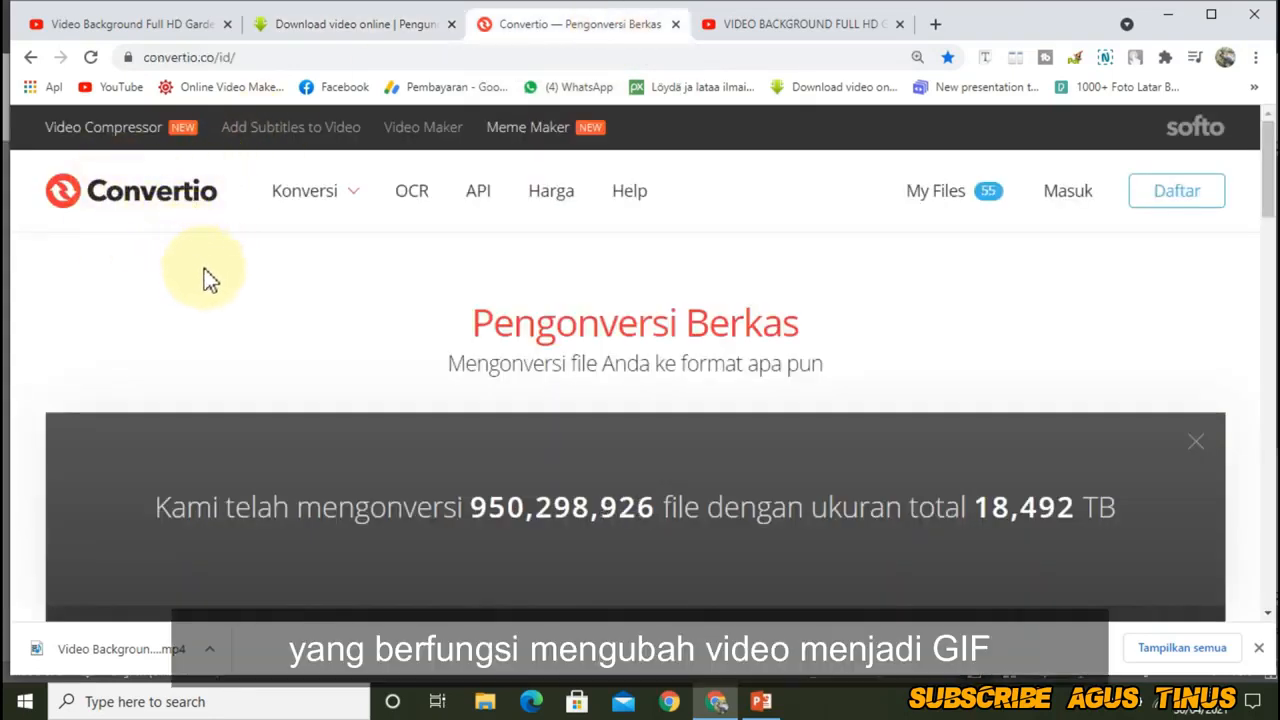
mouse_move(292, 195)
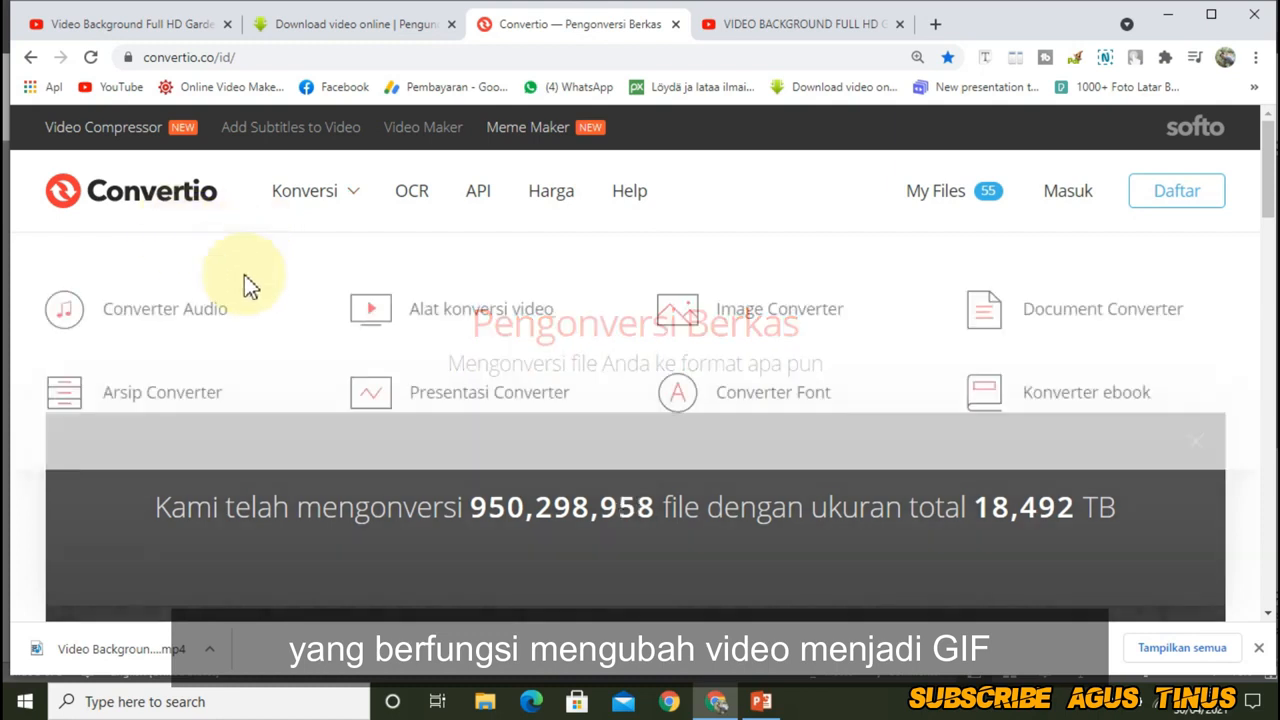
scroll(290, 270, down, 3)
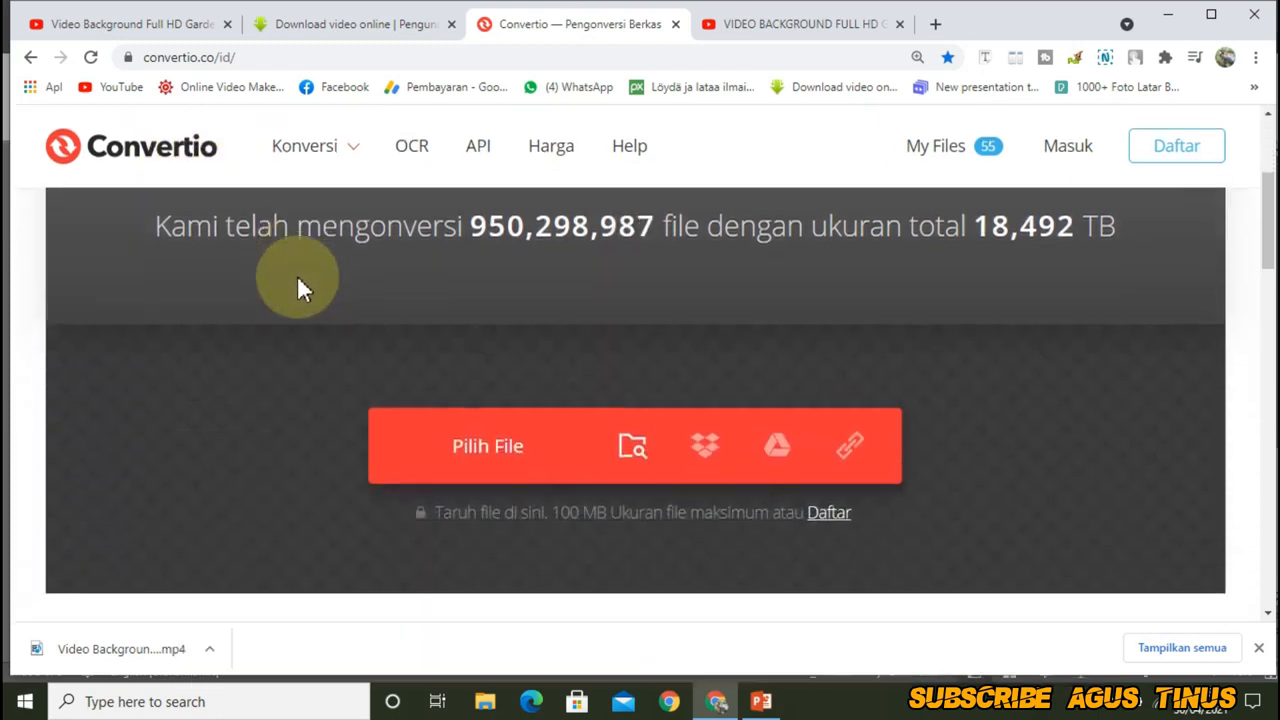
click(484, 452)
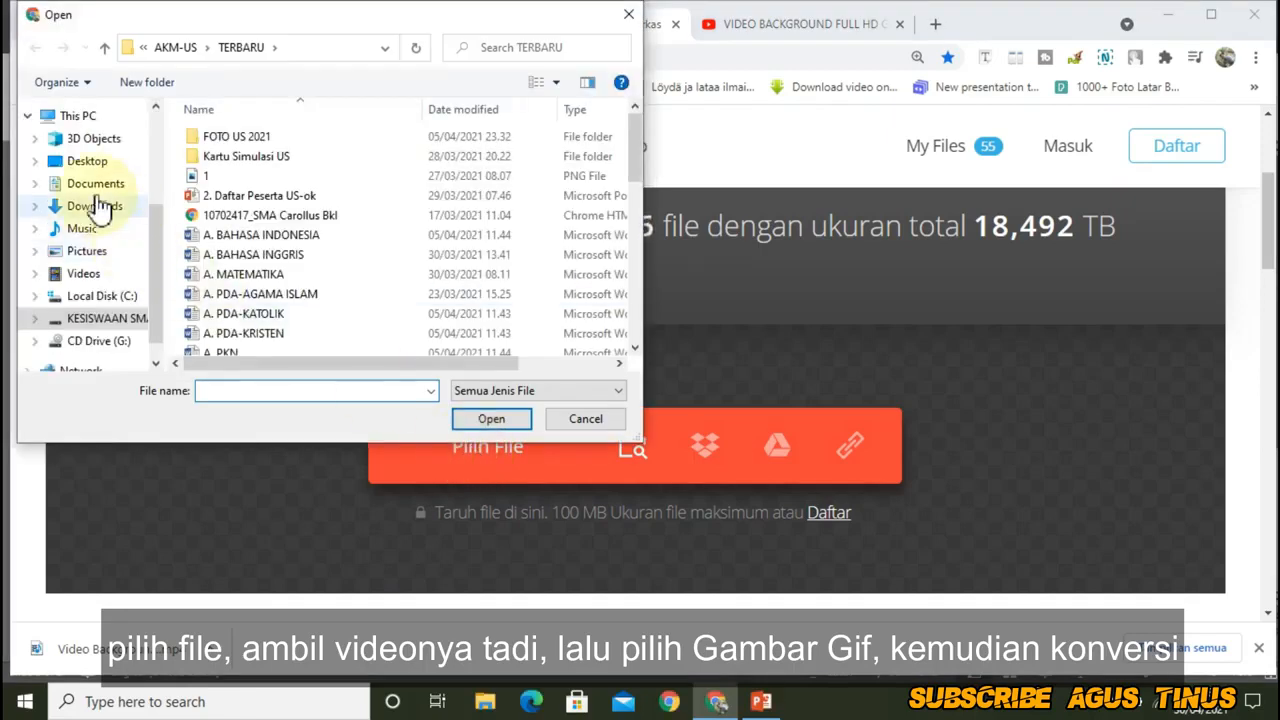
click(103, 212)
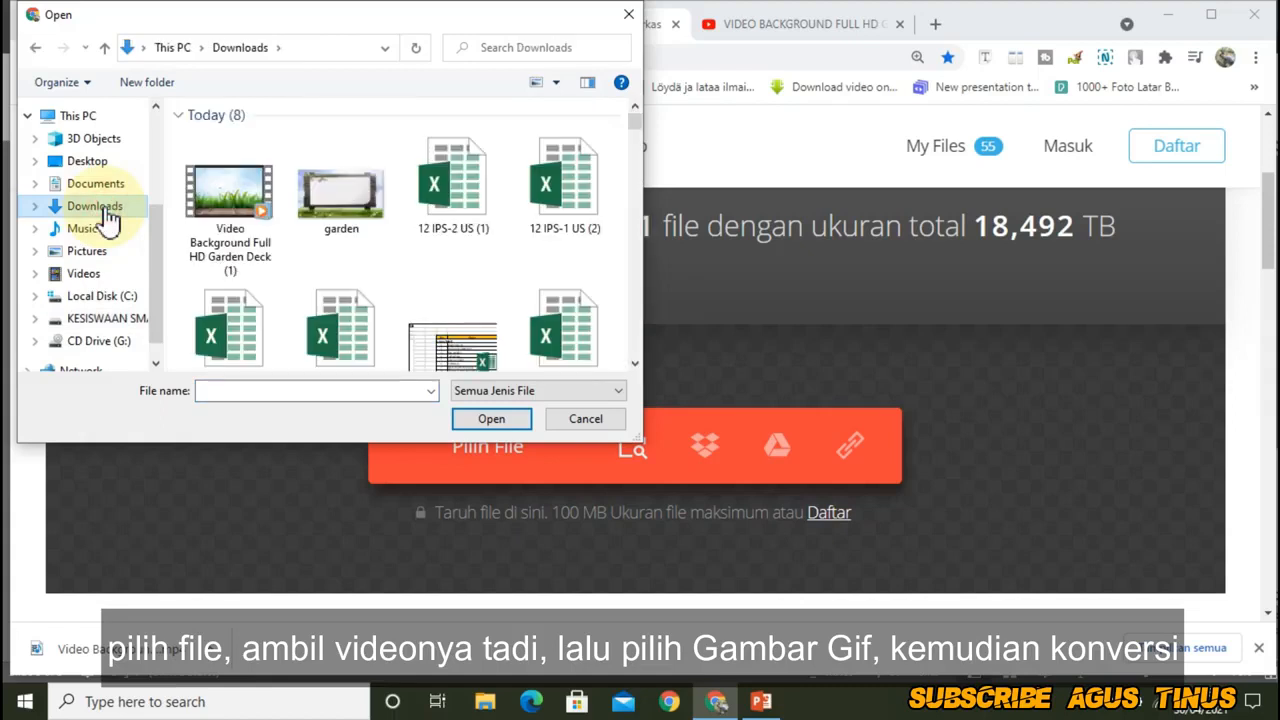
click(248, 208)
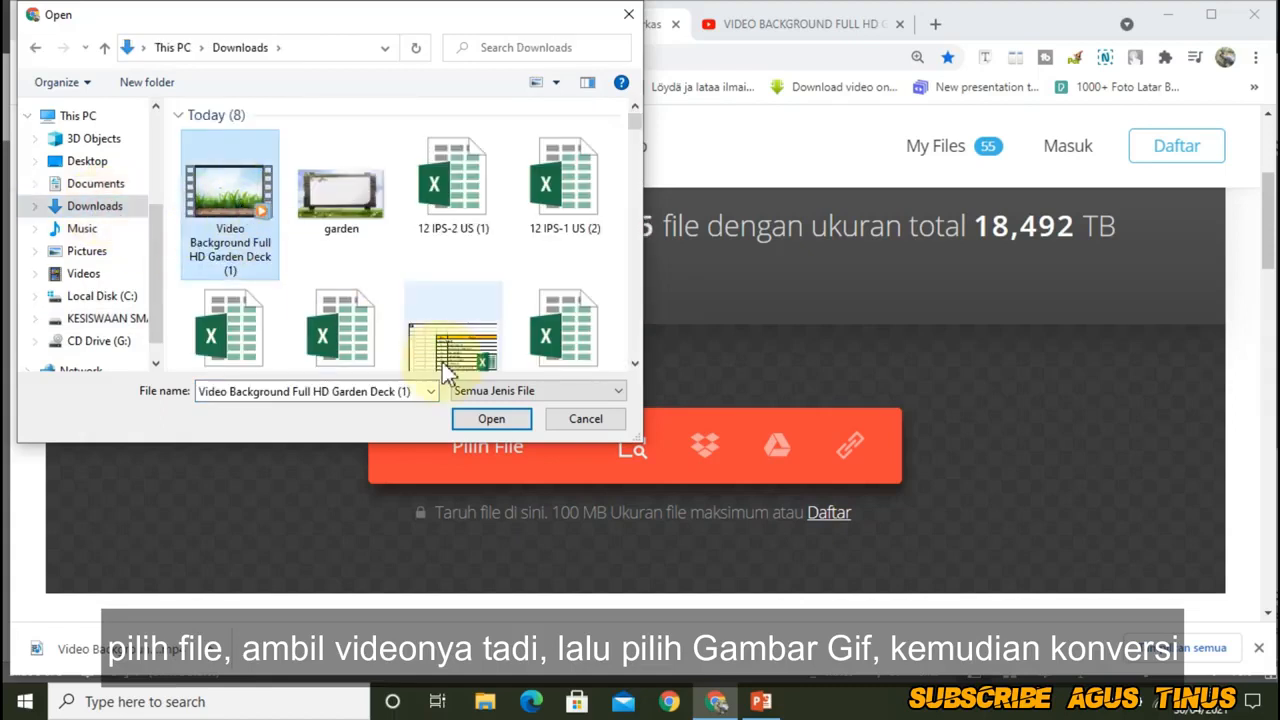
click(470, 418)
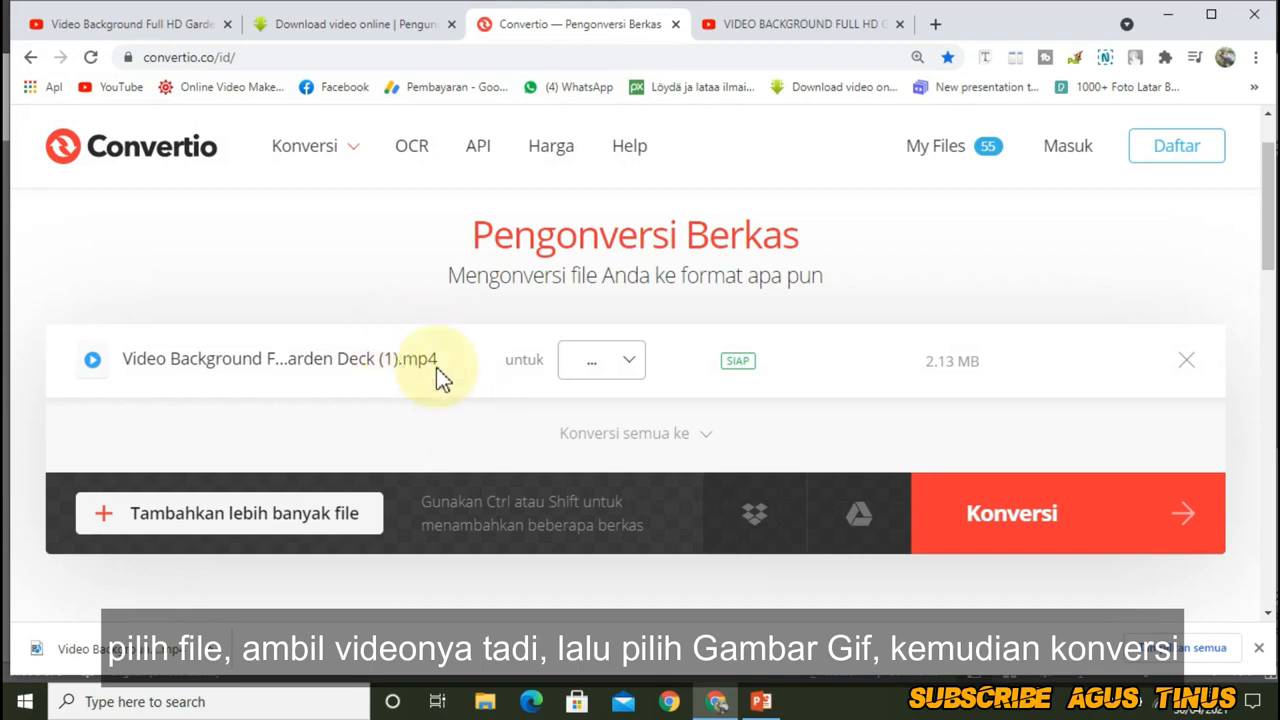
Step: Convert the loaded MP4 video to the GIF image format and dismiss the browser's download bar
click(634, 362)
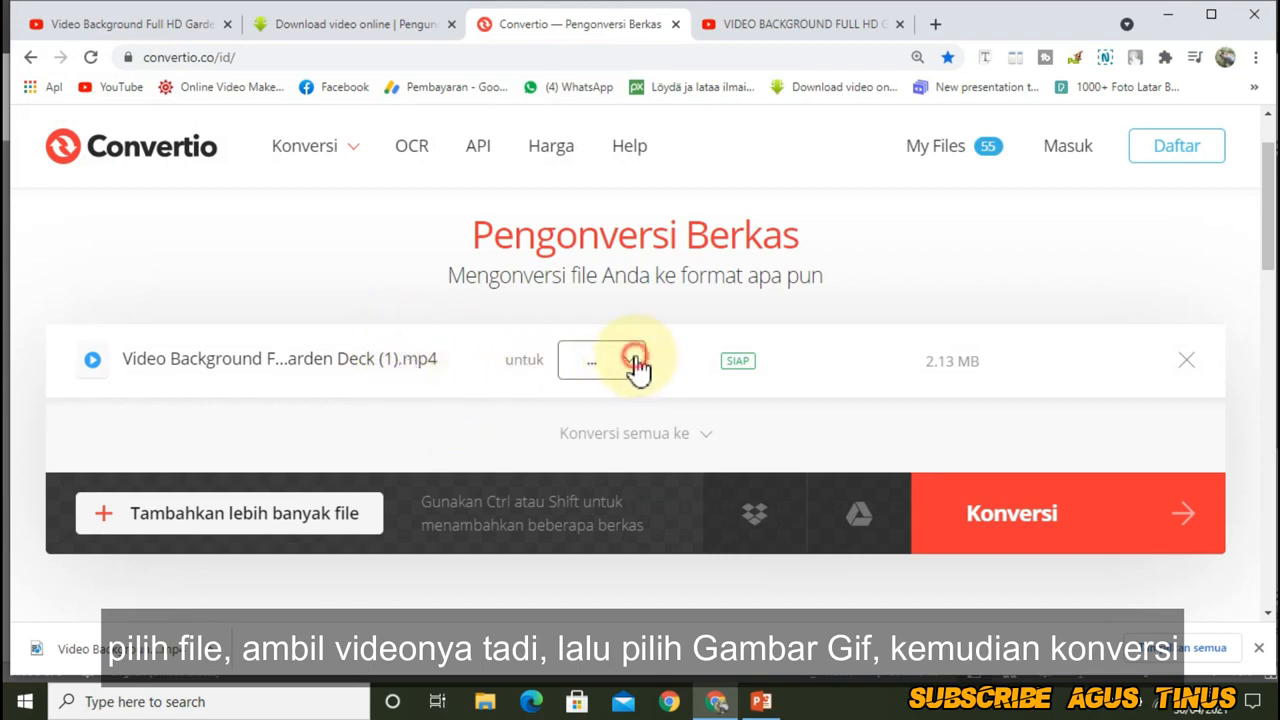
mouse_move(622, 162)
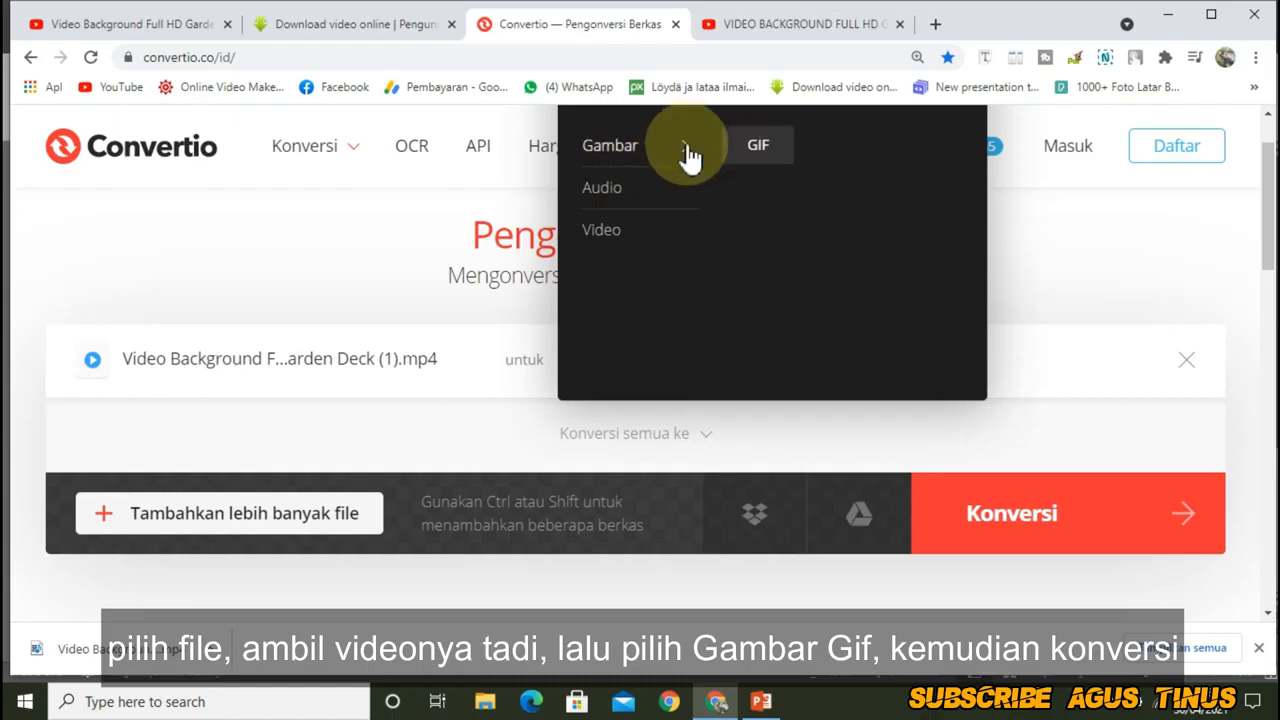
click(755, 150)
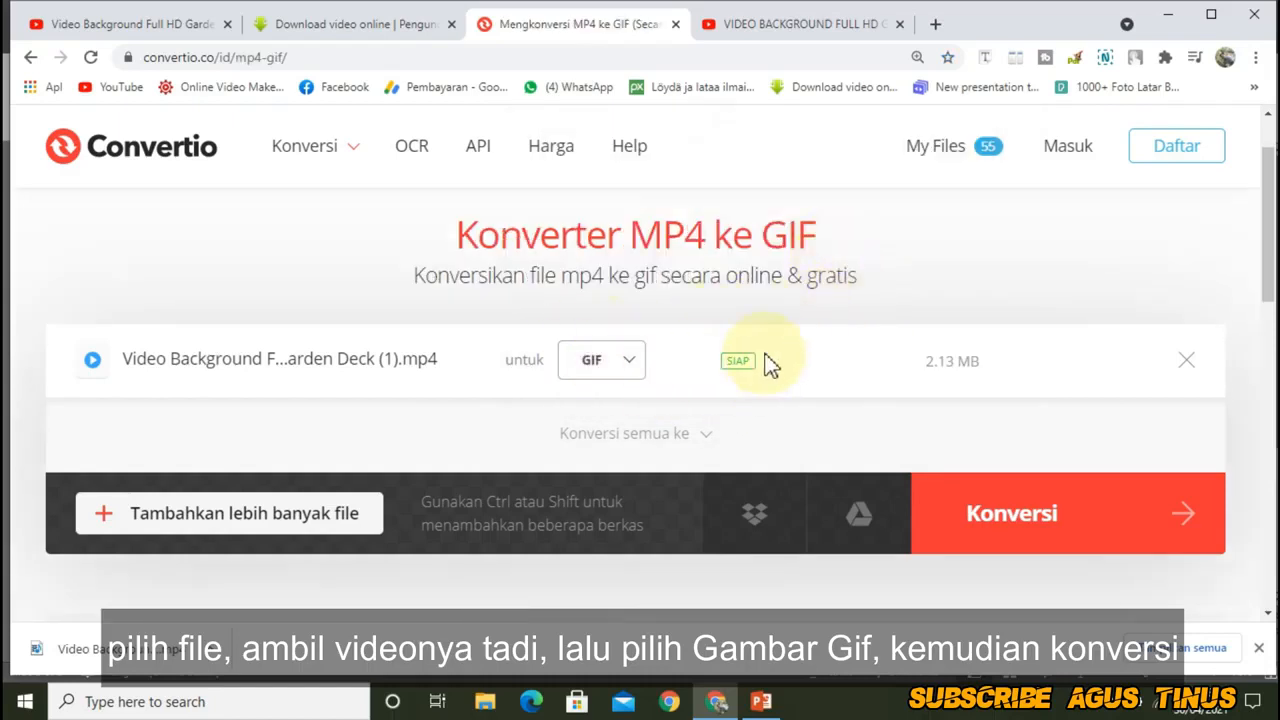
click(990, 526)
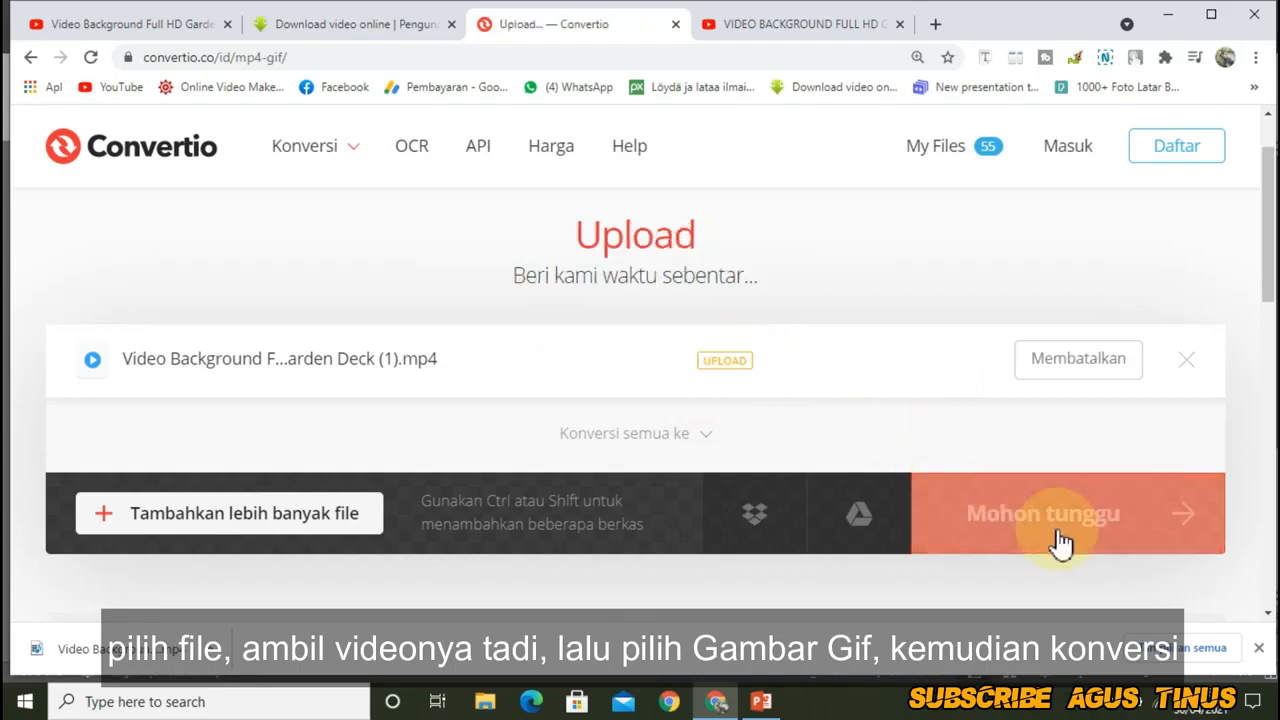
click(1259, 648)
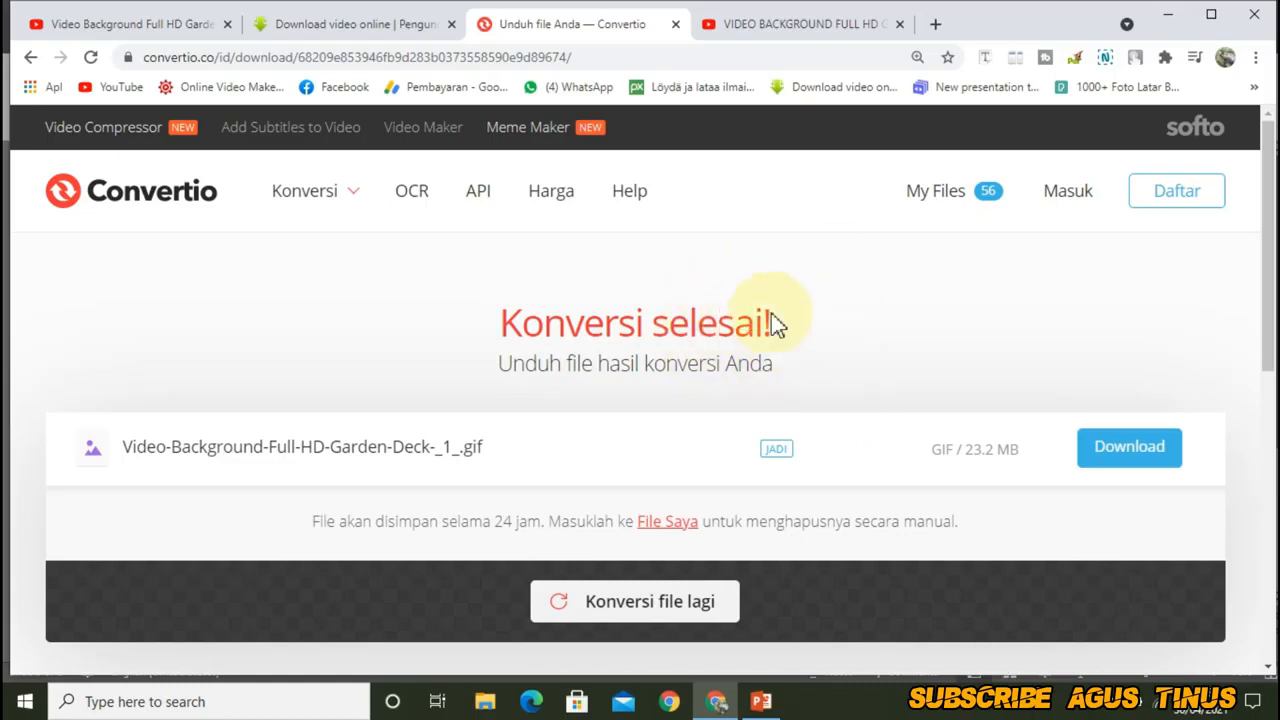
Step: Download the converted Video-Background-Full-HD-Garden-Deck-_1_.gif and show it in its folder
click(1108, 455)
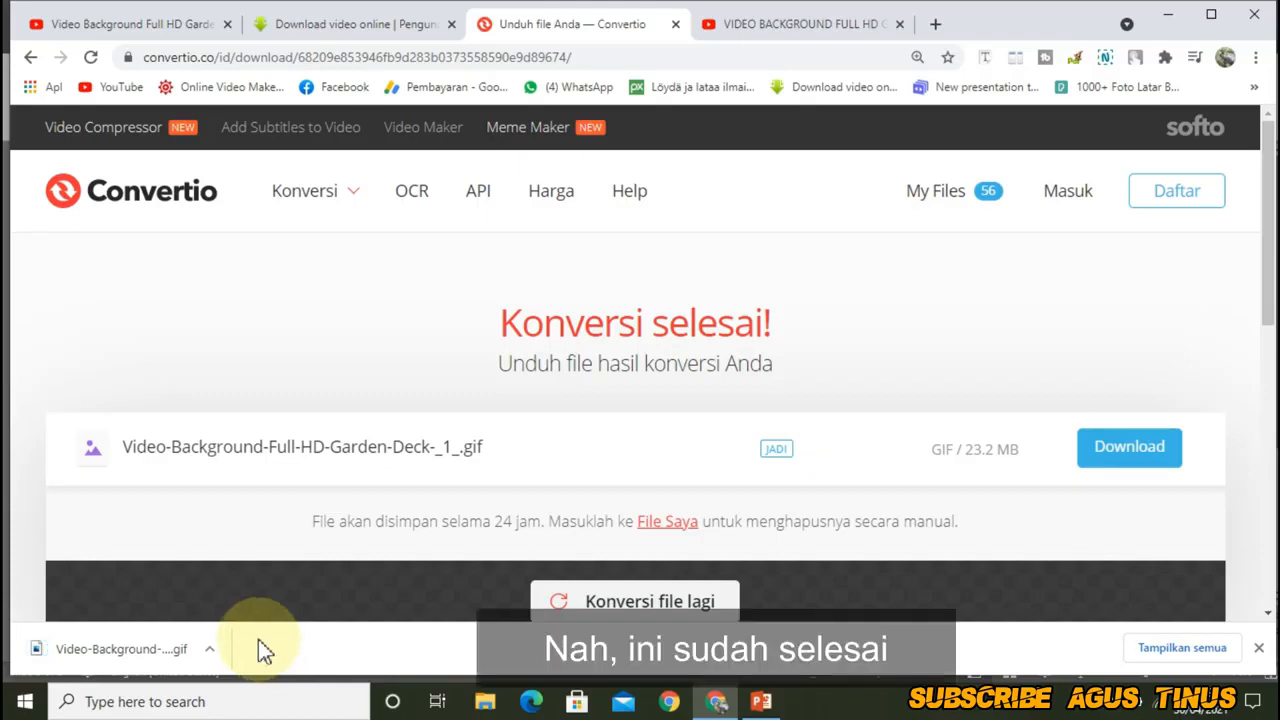
click(211, 648)
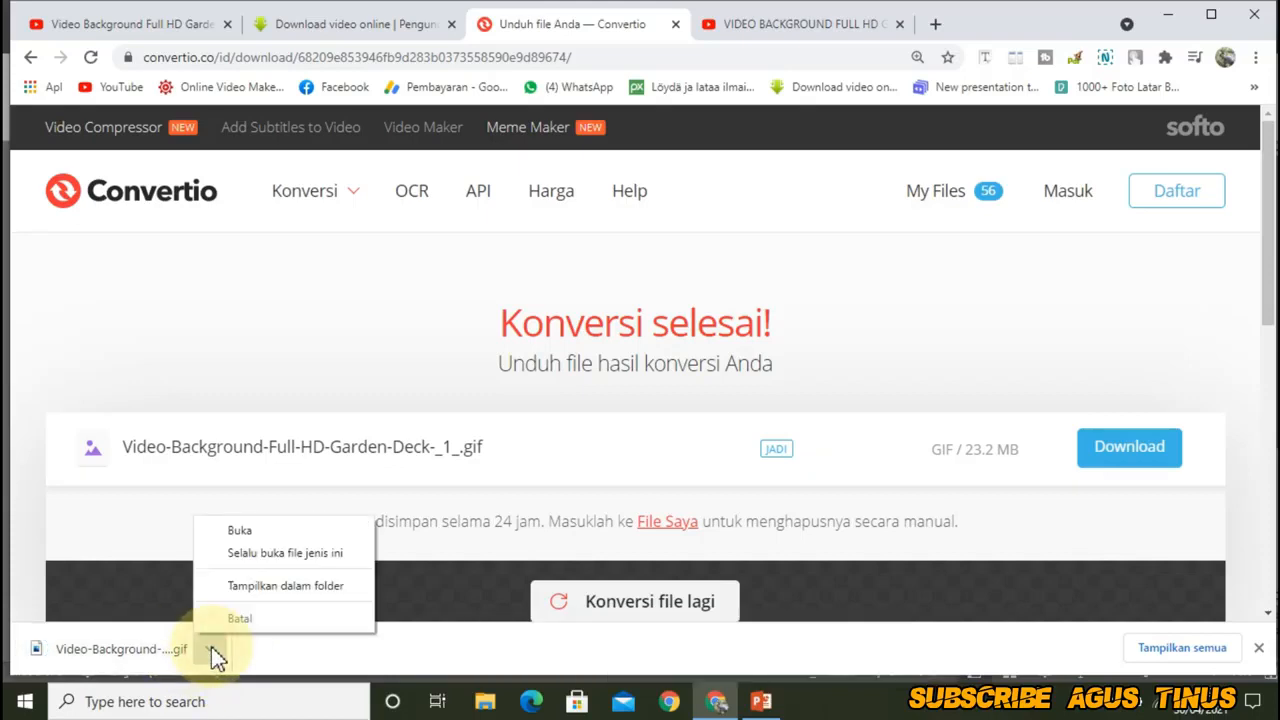
click(222, 587)
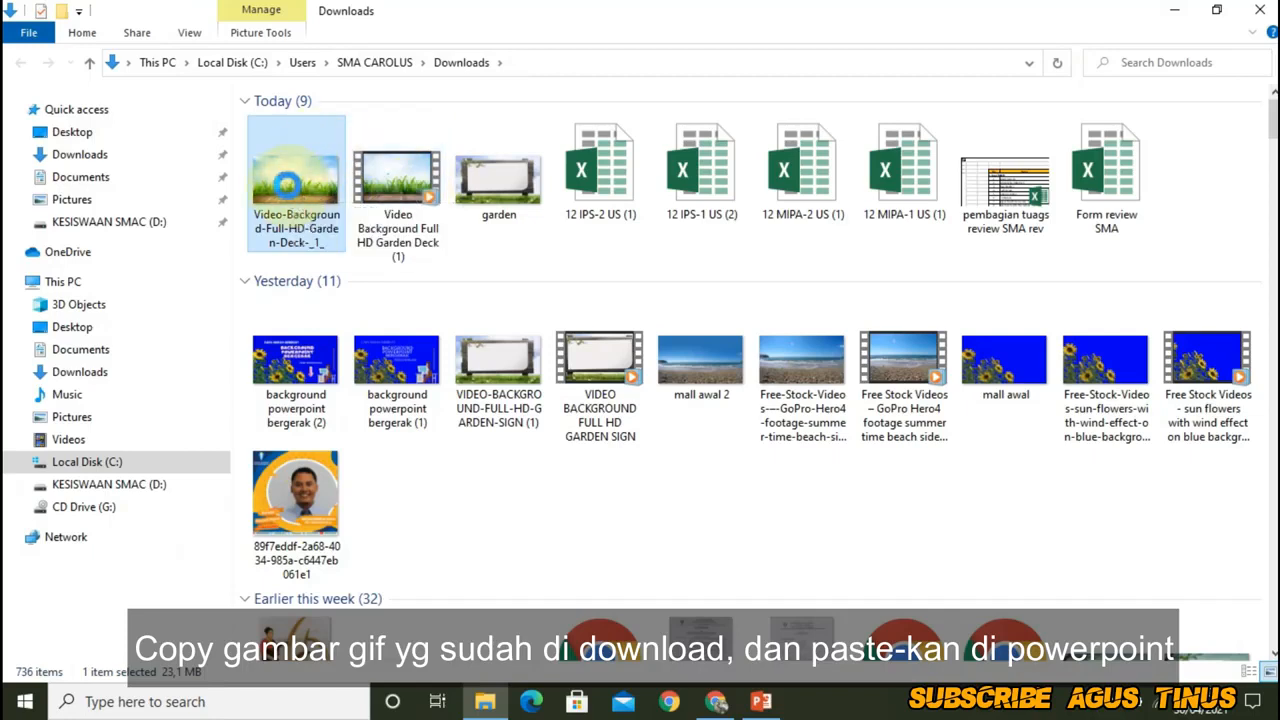
Step: Copy the downloaded garden GIF from the folder and paste it onto the blank slide 2 in PowerPoint
right_click(285, 183)
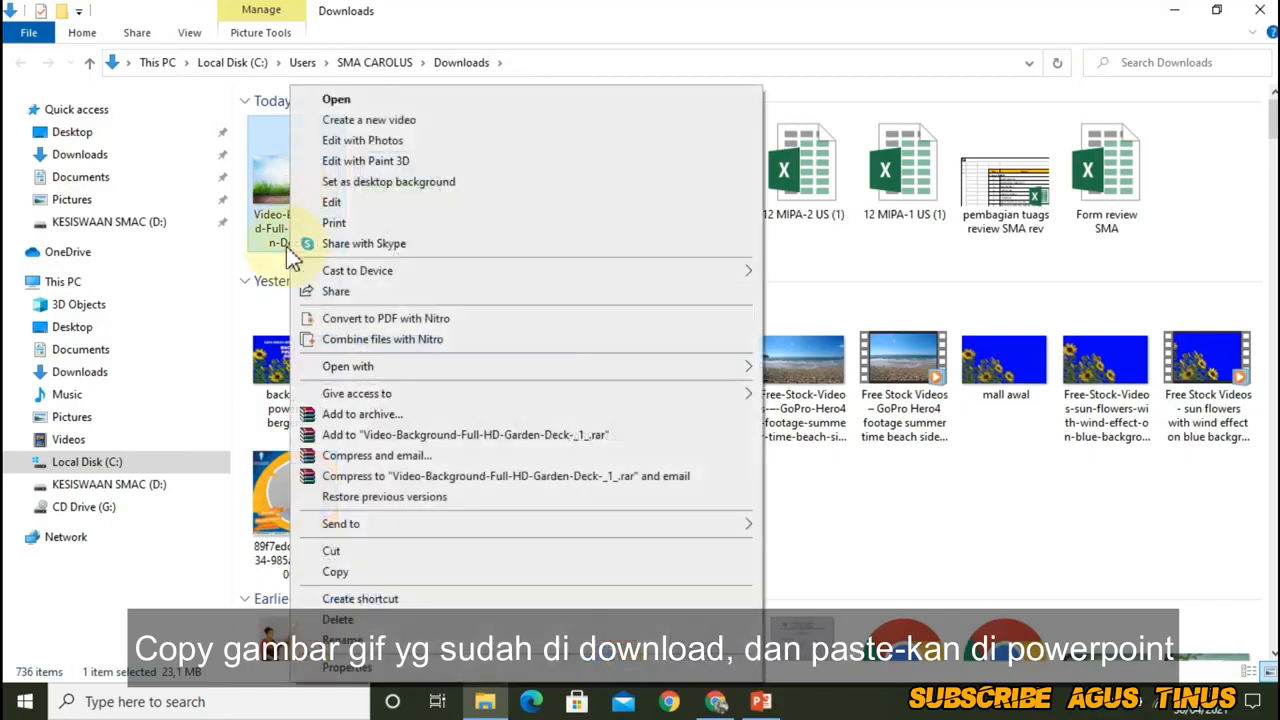
click(370, 572)
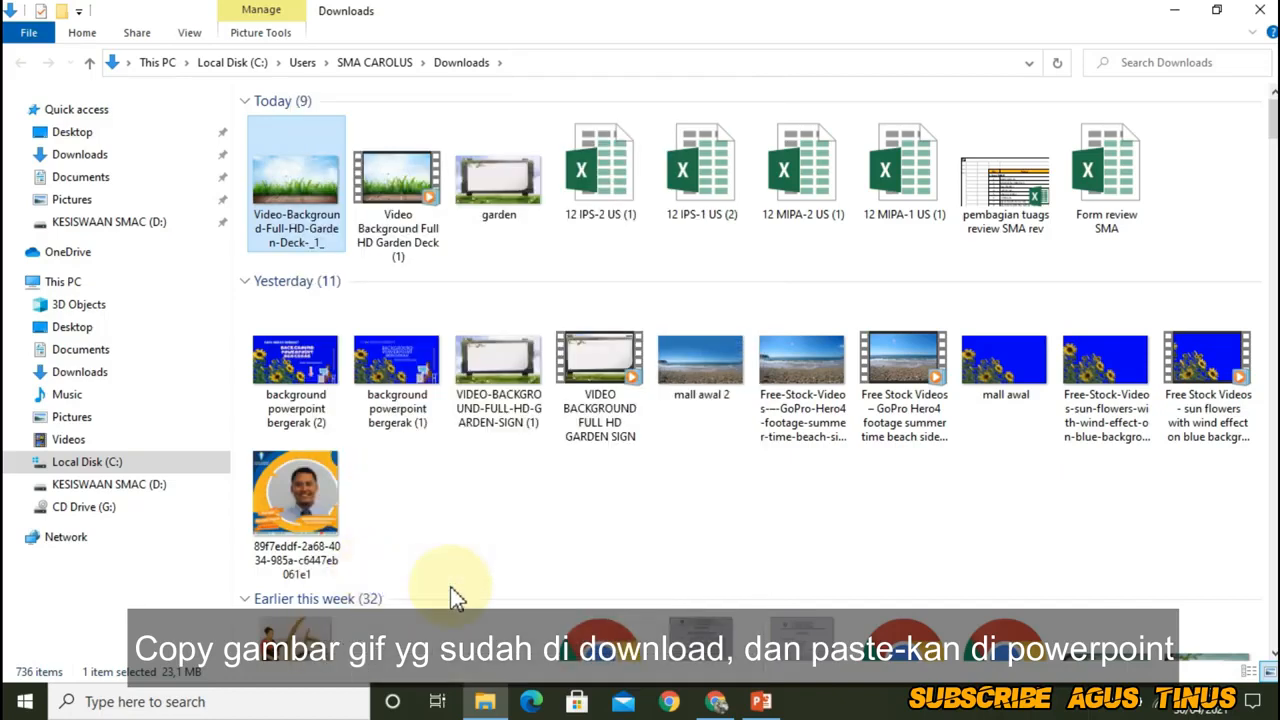
click(761, 701)
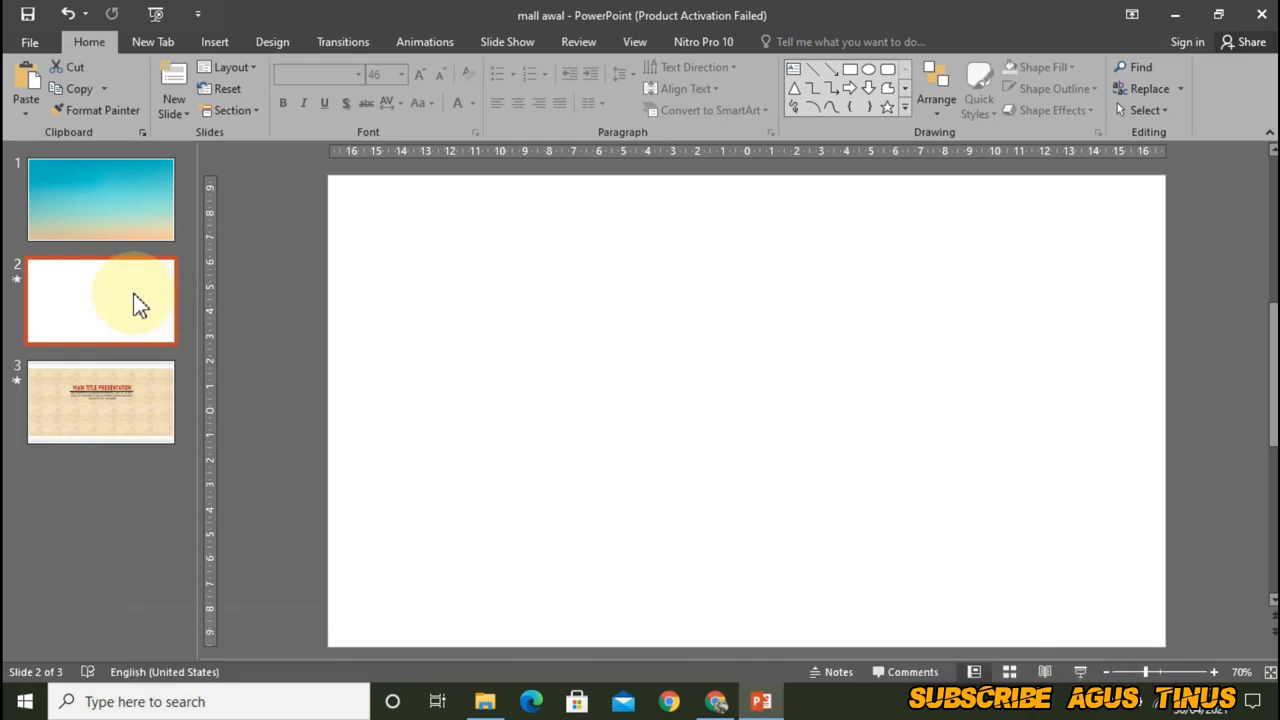
click(24, 84)
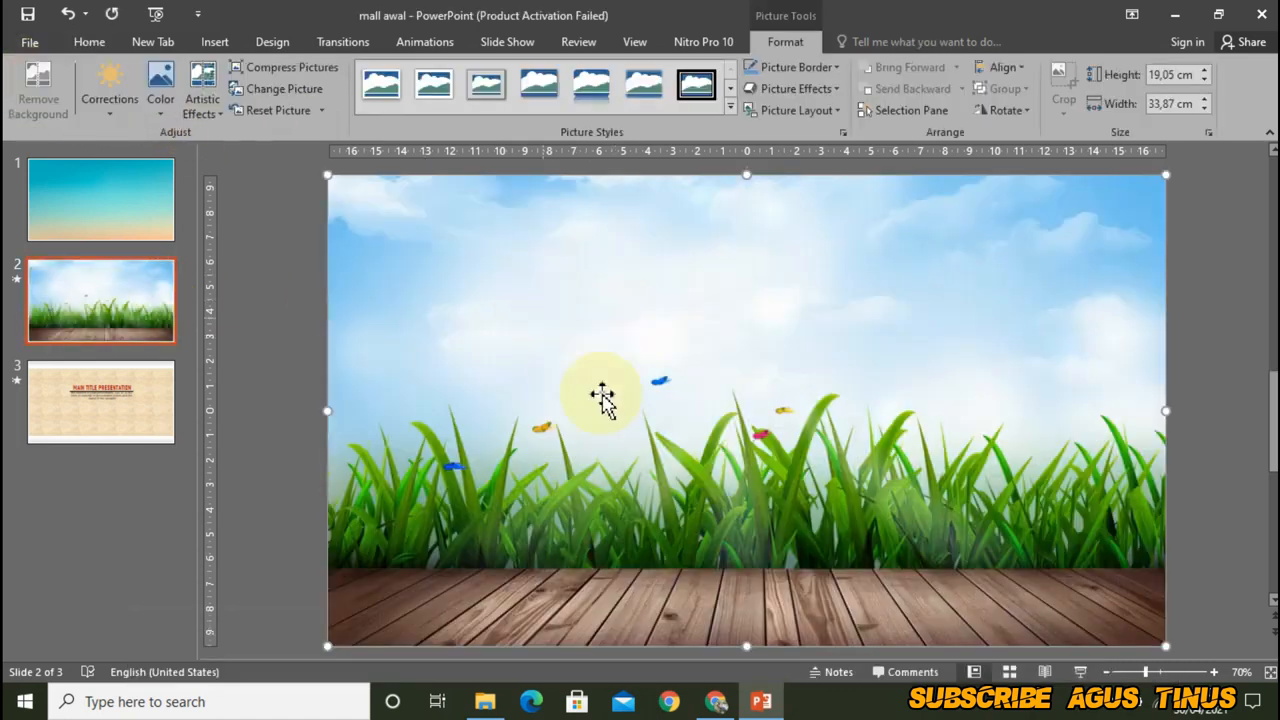
Step: Shrink the garden GIF vertically from its upper edge so it covers only the lower half of slide 2, keeping its full width
drag(329, 177, 311, 334)
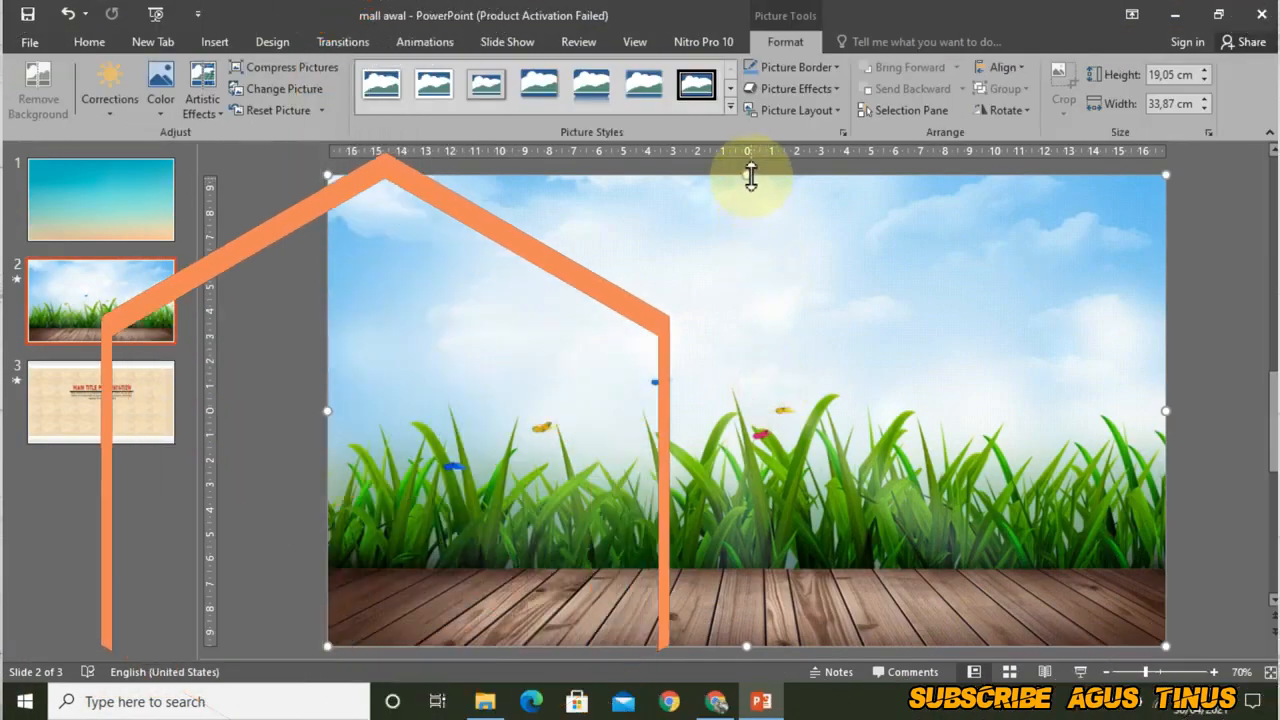
drag(751, 177, 753, 350)
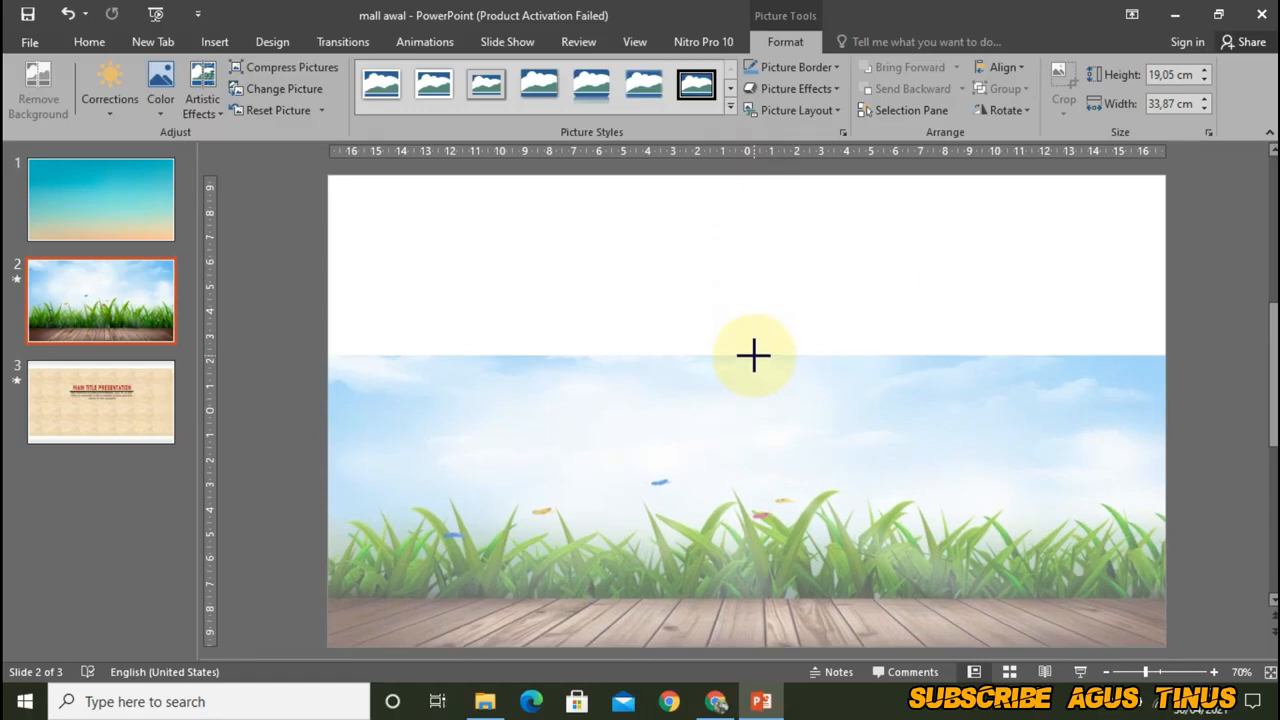
drag(753, 355, 754, 367)
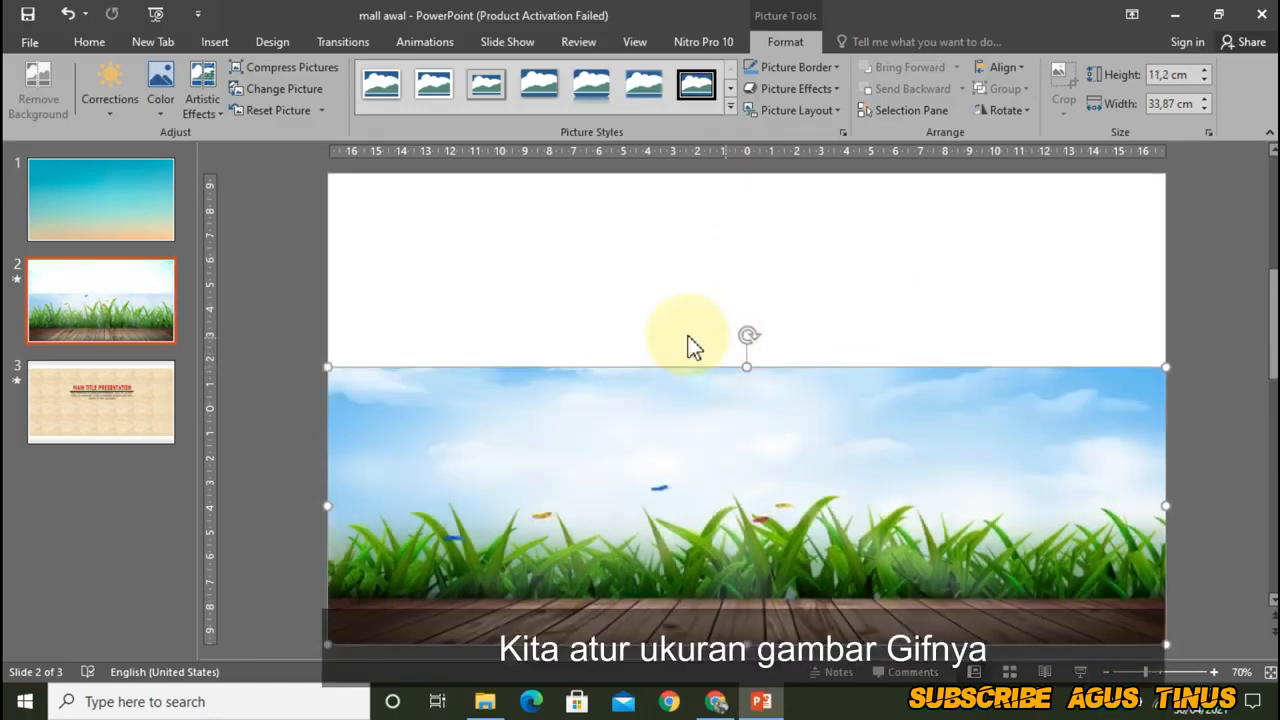
click(1213, 445)
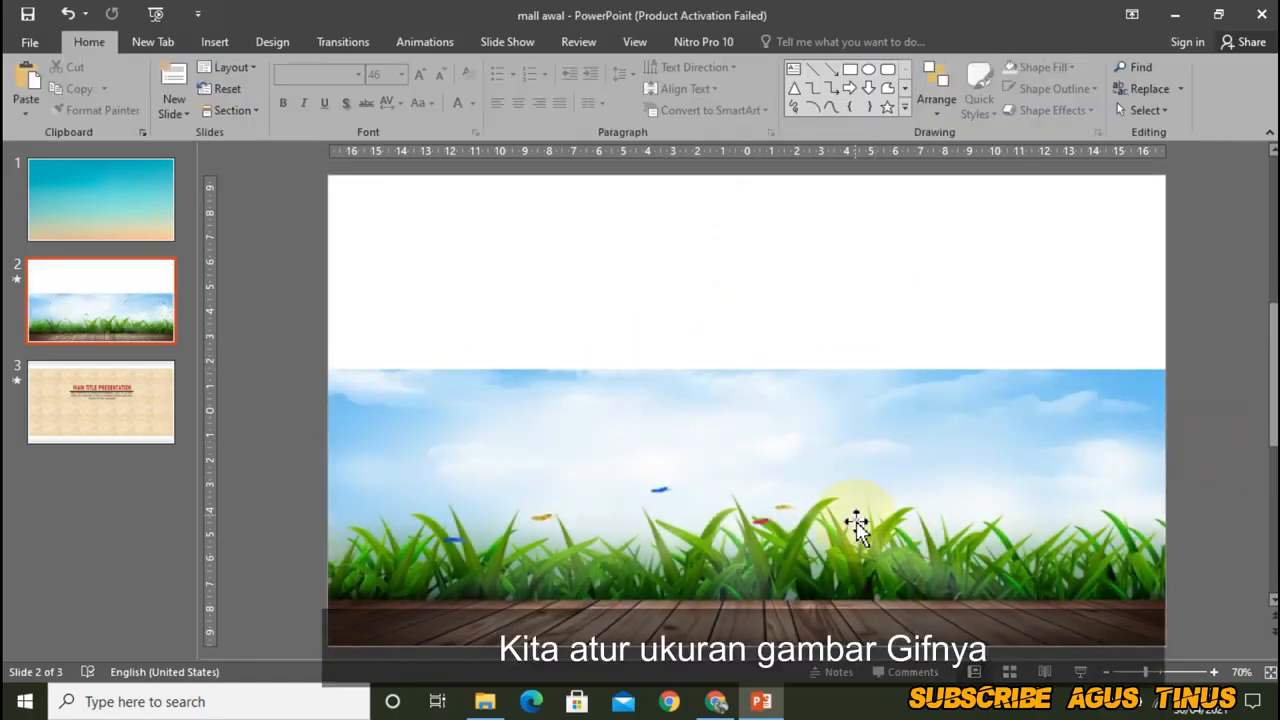
click(846, 509)
drag(747, 367, 746, 400)
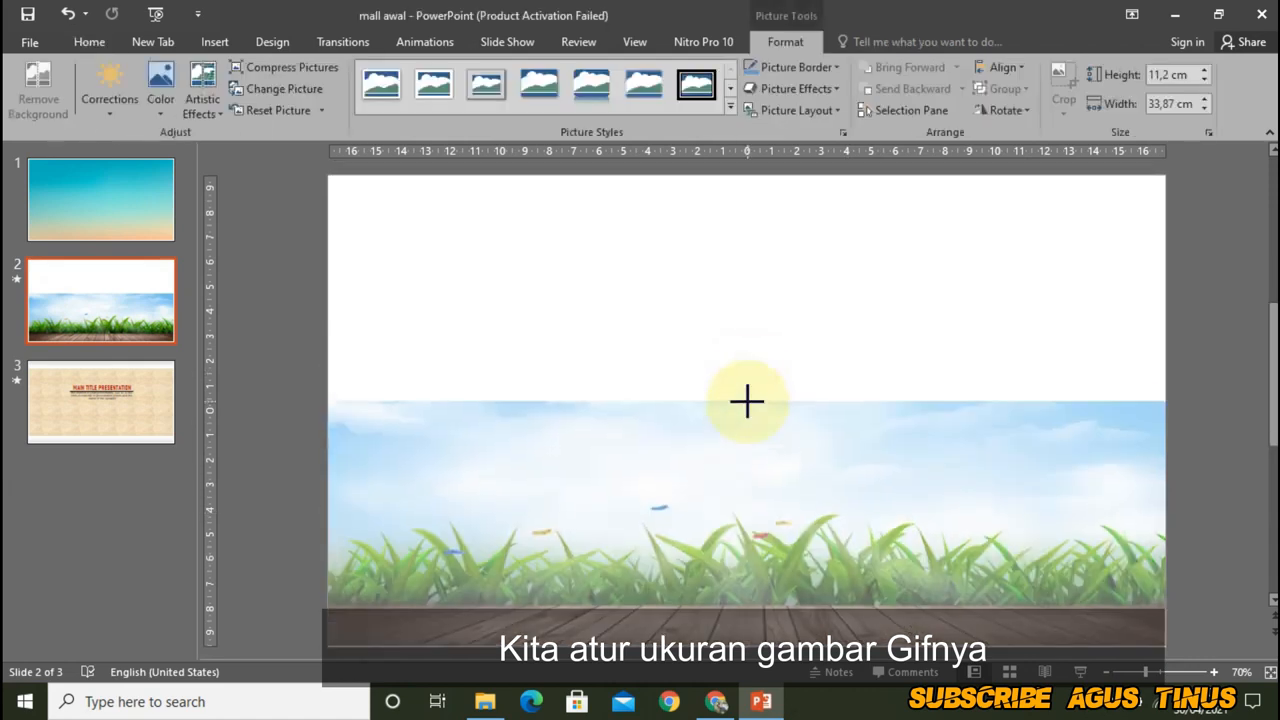
click(1199, 466)
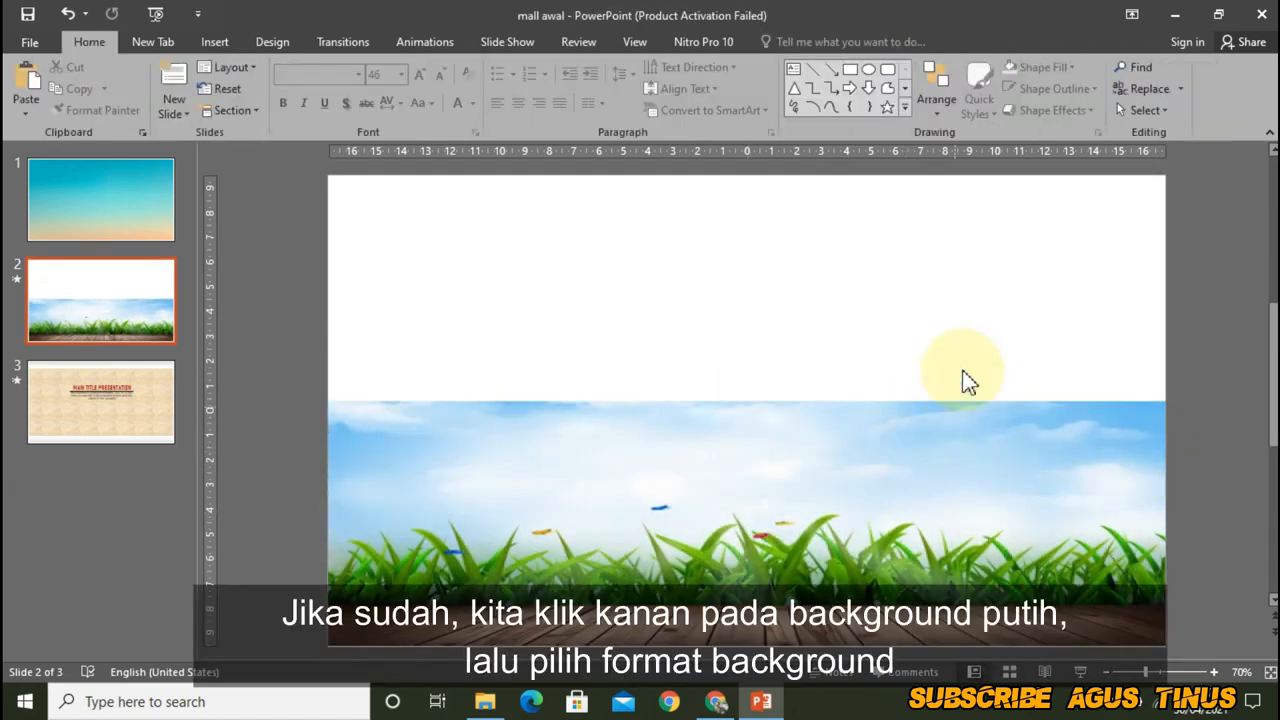
Step: Format slide 2's background with a solid fill in the light blue from the recent colors
right_click(904, 278)
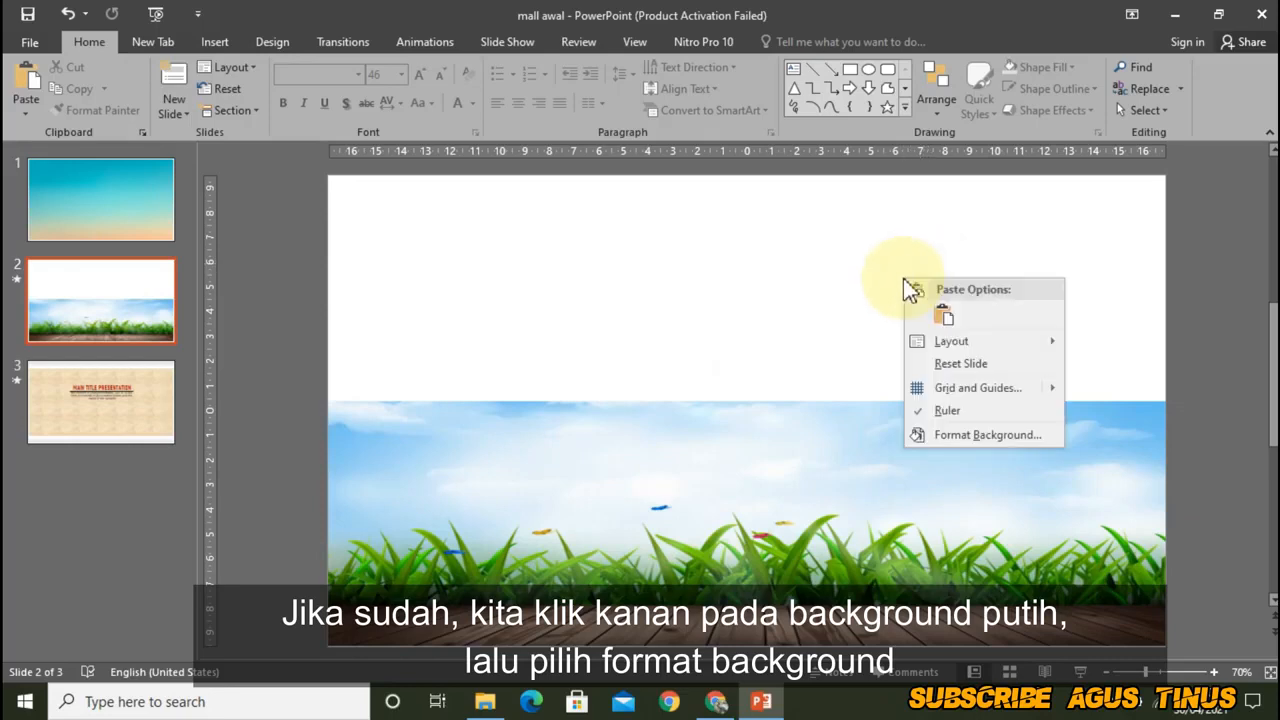
click(948, 436)
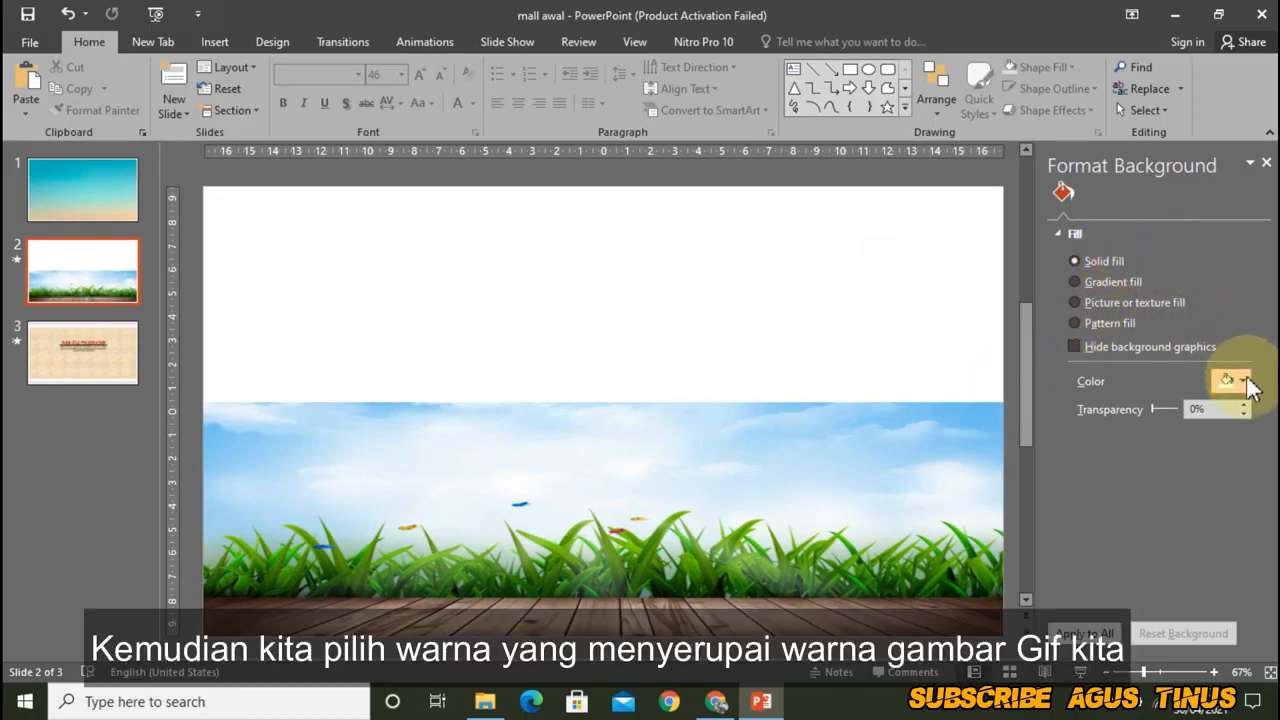
click(1230, 380)
click(1244, 382)
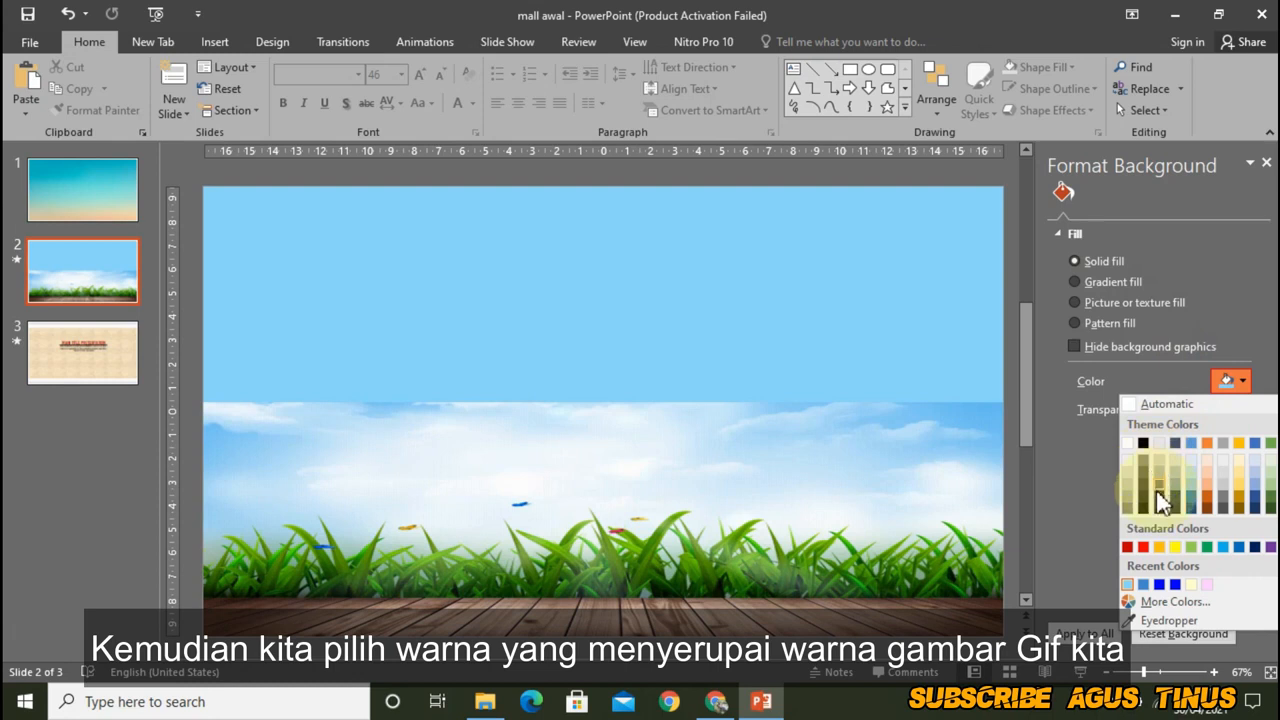
click(1127, 584)
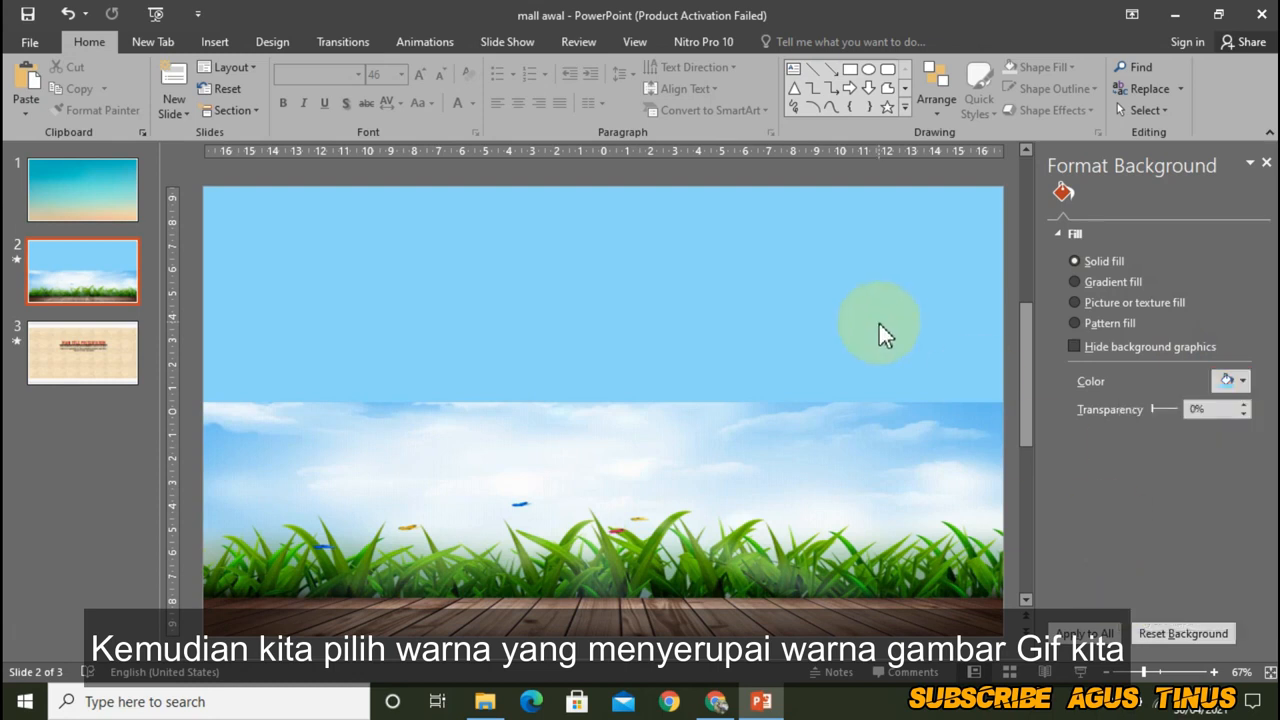
click(1266, 162)
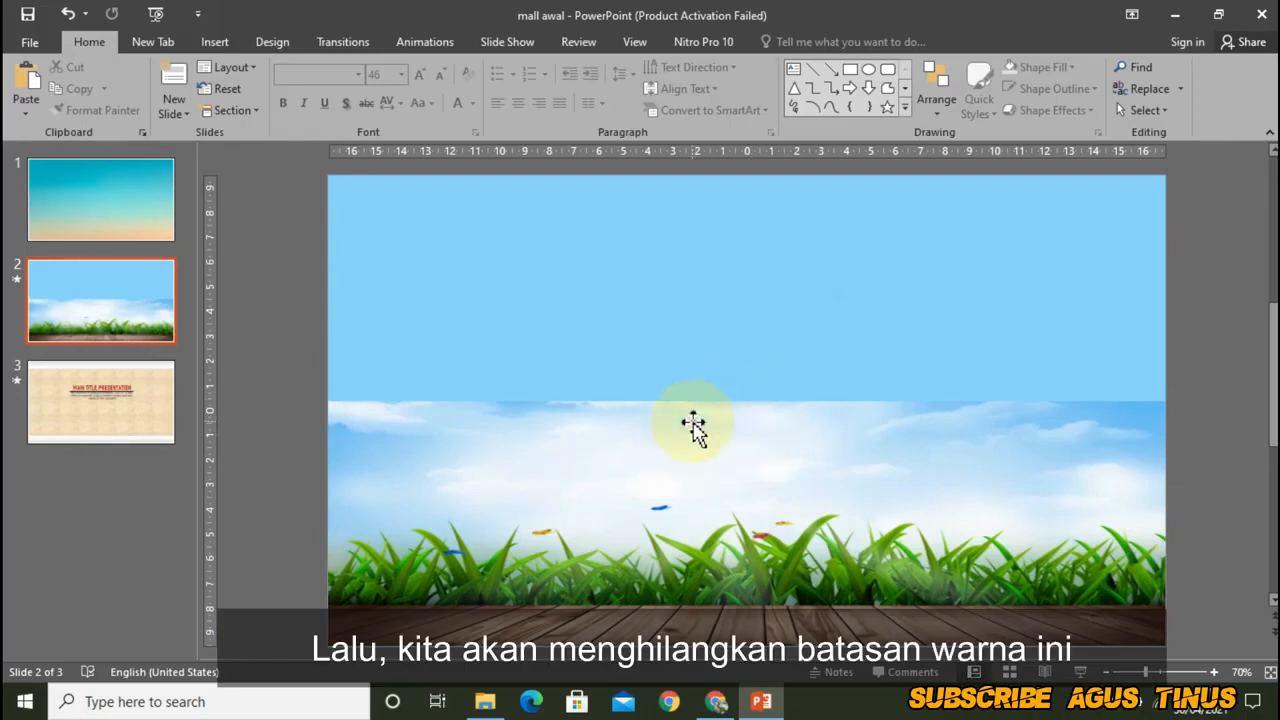
Step: Draw a rectangle about 33.87 cm wide and 5.61 cm high across the GIF's sky, starting at the GIF's upper edge
click(217, 45)
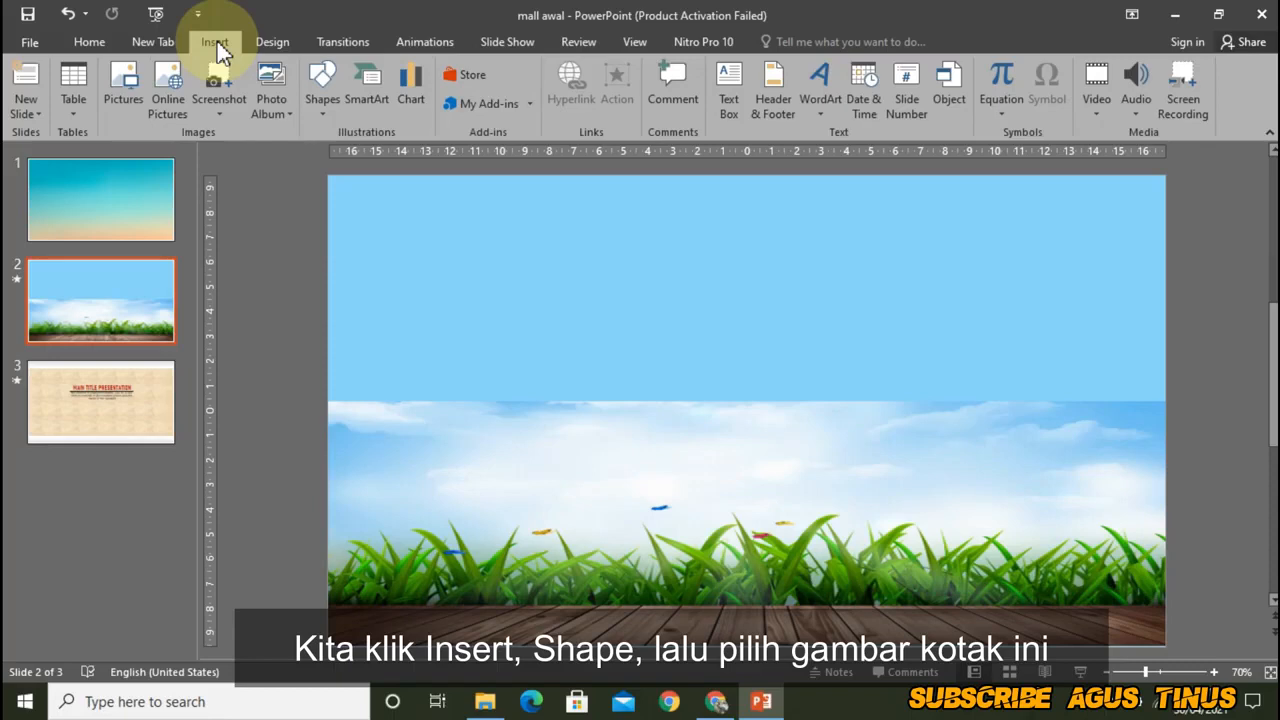
click(322, 115)
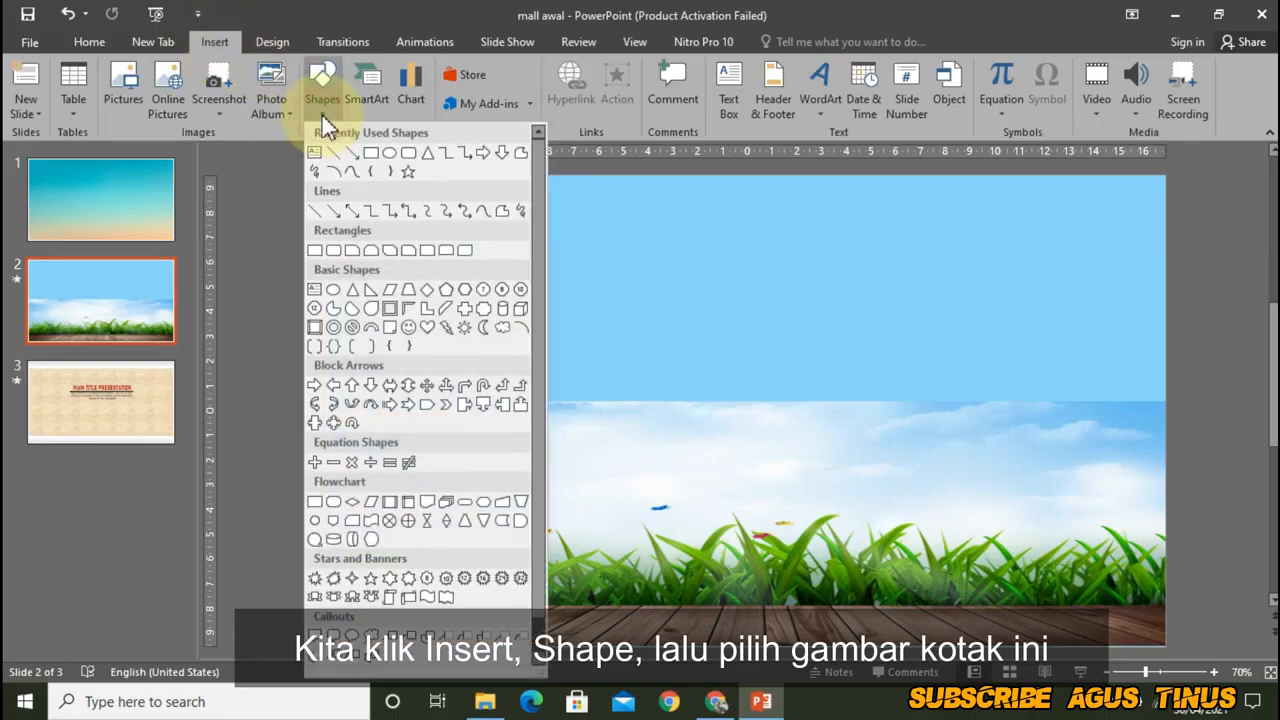
click(371, 156)
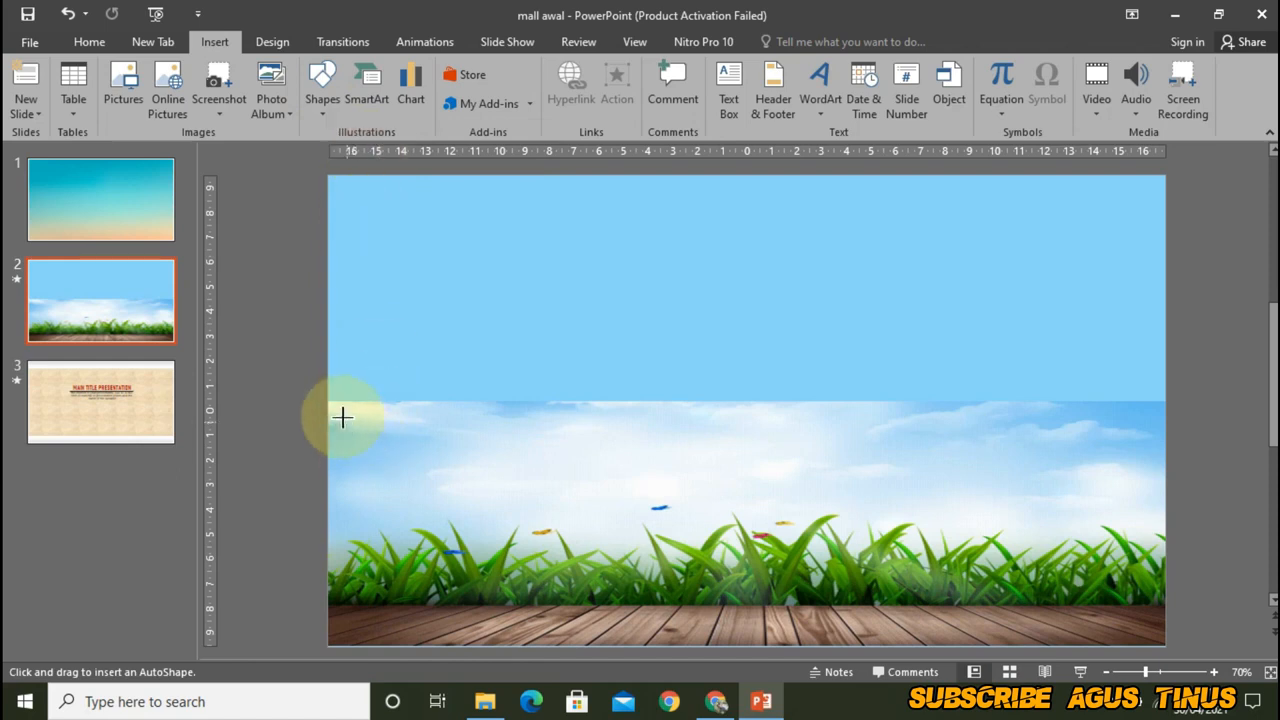
mouse_move(330, 400)
mouse_down()
mouse_move(720, 474)
mouse_move(1043, 506)
mouse_move(1162, 540)
mouse_up()
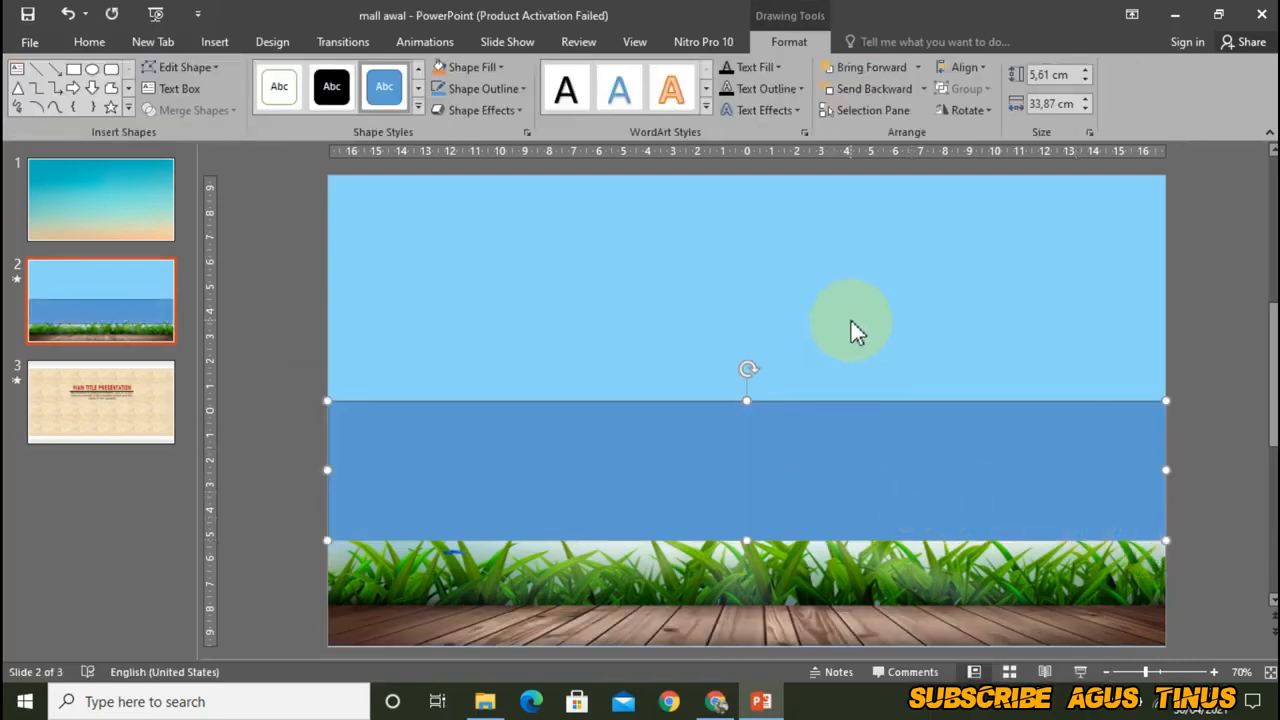
Step: Give the rectangle a linear gradient fill running upward at a 270° angle
right_click(861, 467)
click(897, 452)
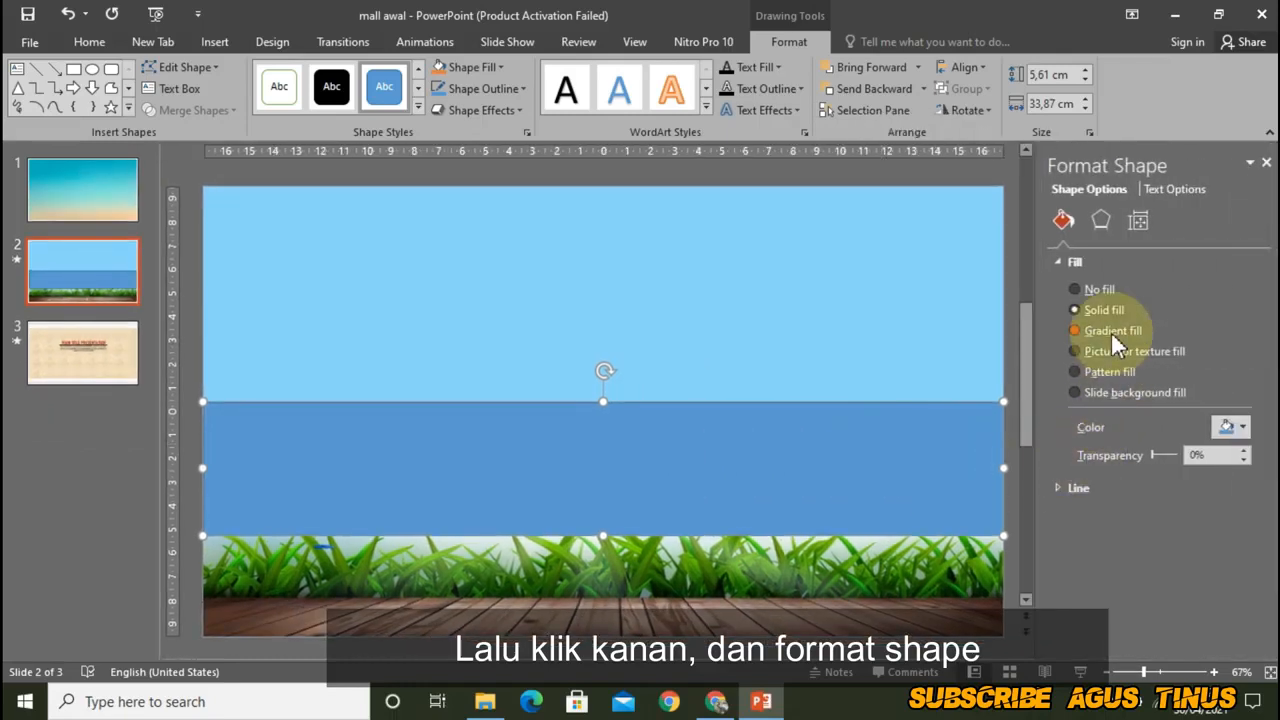
click(1114, 338)
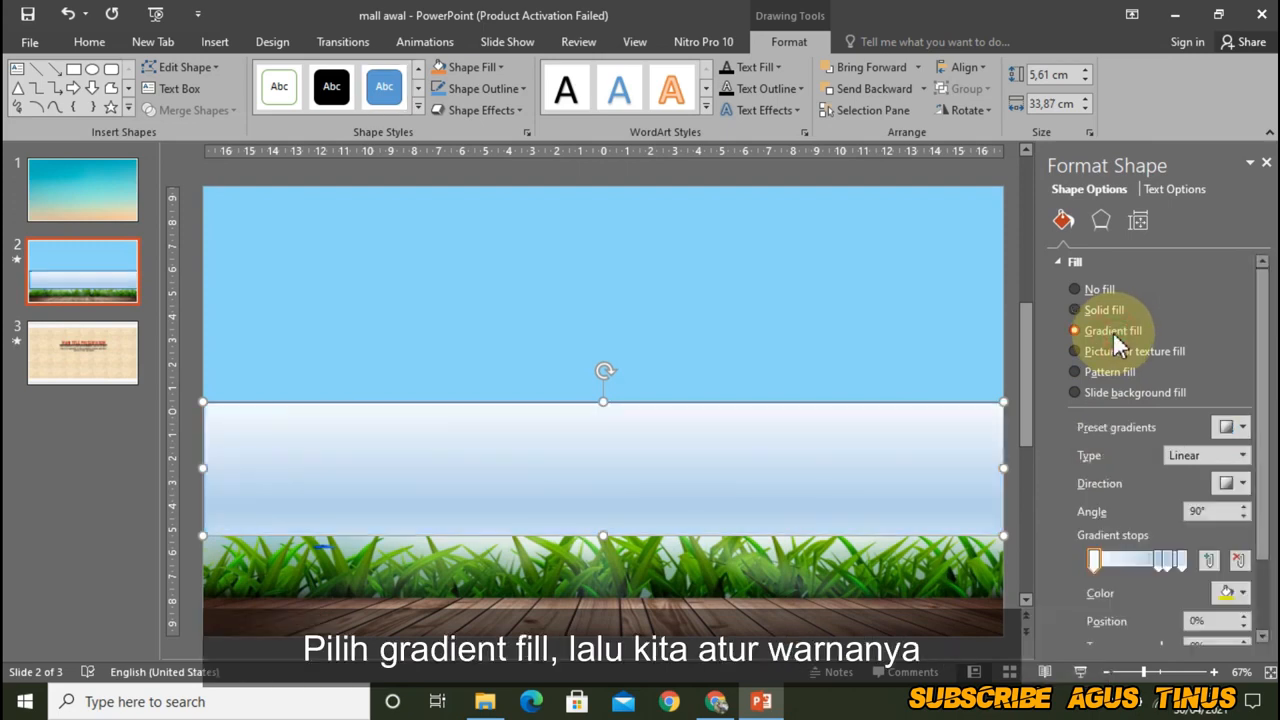
click(1242, 485)
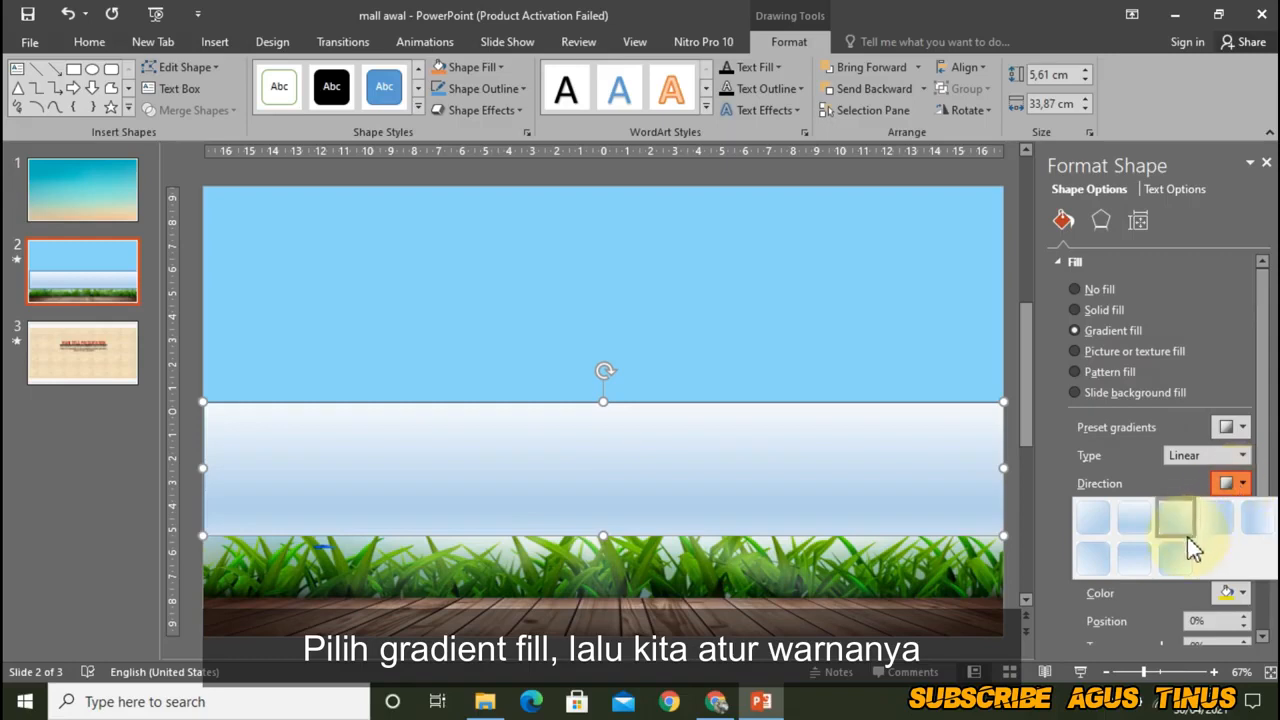
click(1145, 567)
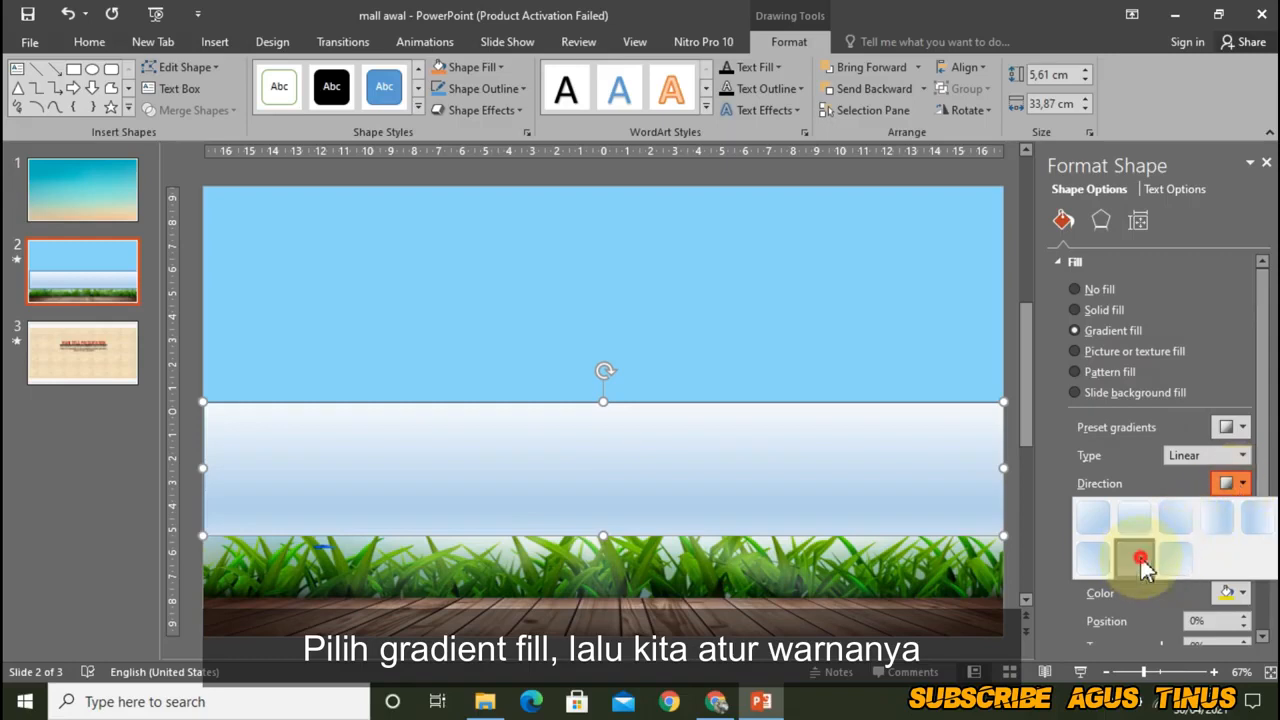
Step: Remove the two middle gradient stops from the rectangle's fill, keeping only the stops at 0% and 100%
scroll(1262, 545, down, 3)
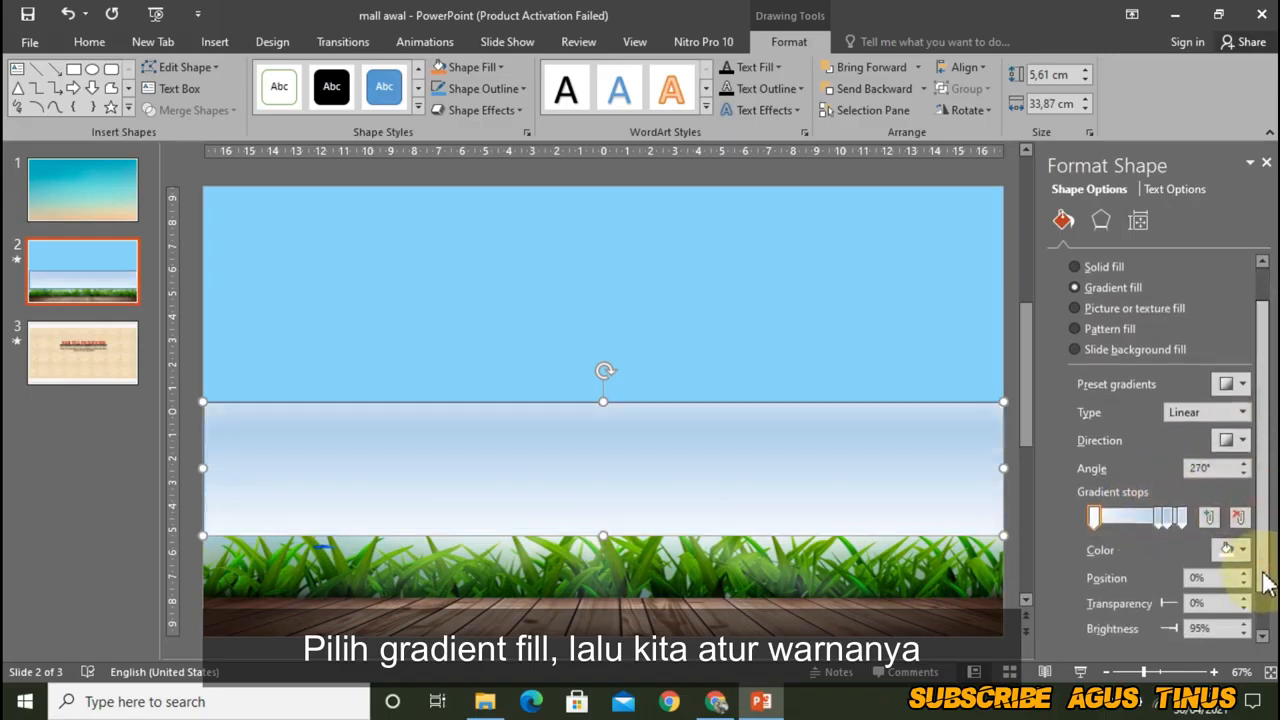
click(1168, 470)
click(1242, 470)
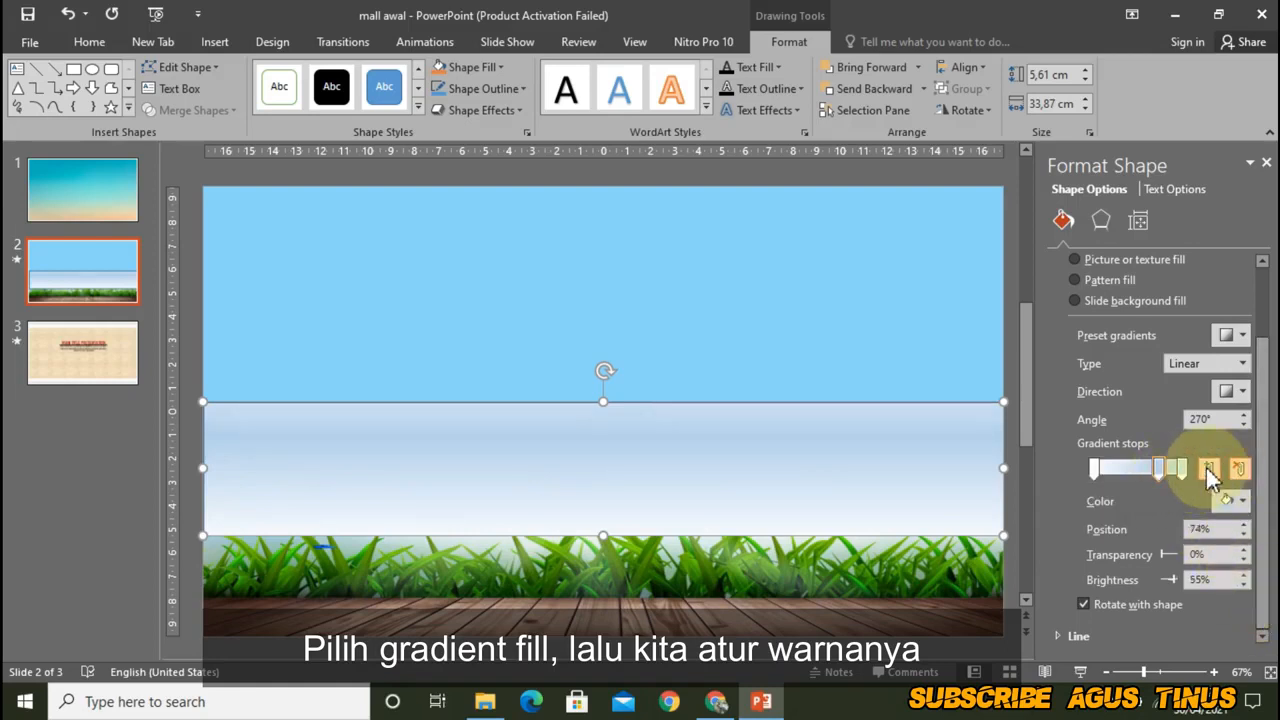
click(1240, 470)
click(1240, 470)
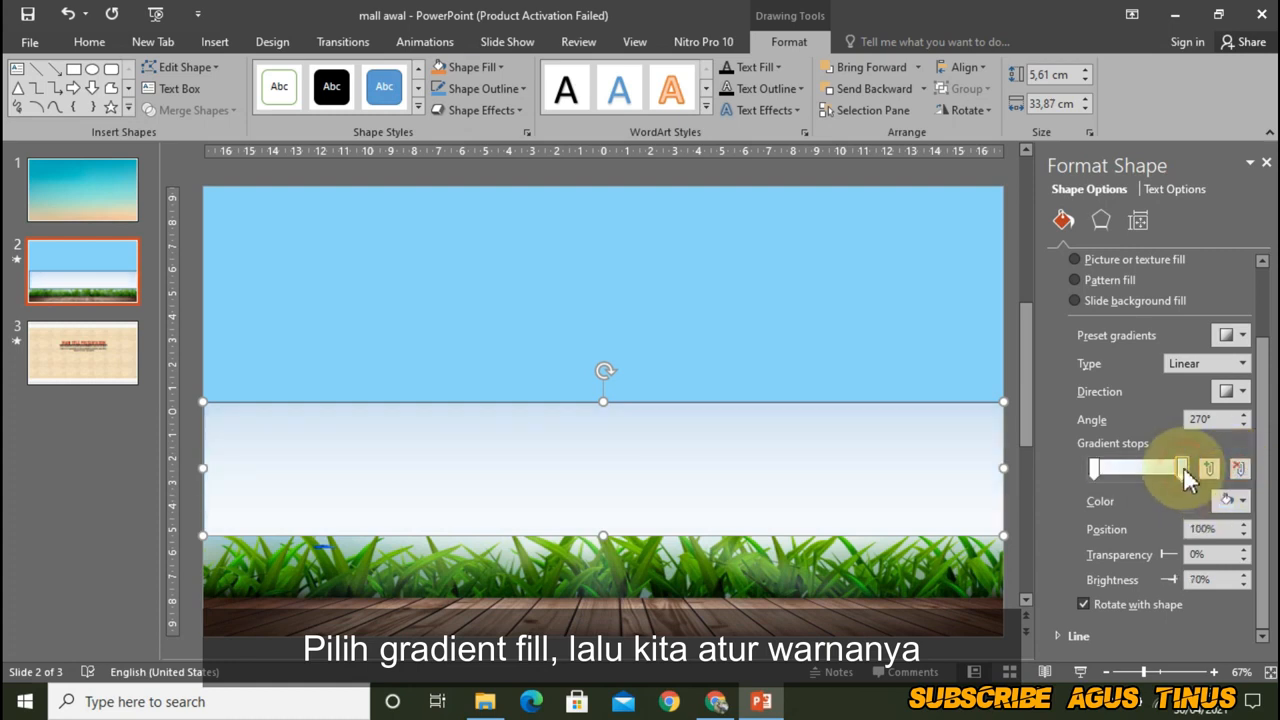
Step: Color both gradient stops with the recent light blue and set the 0% stop's transparency to 100%
click(1243, 501)
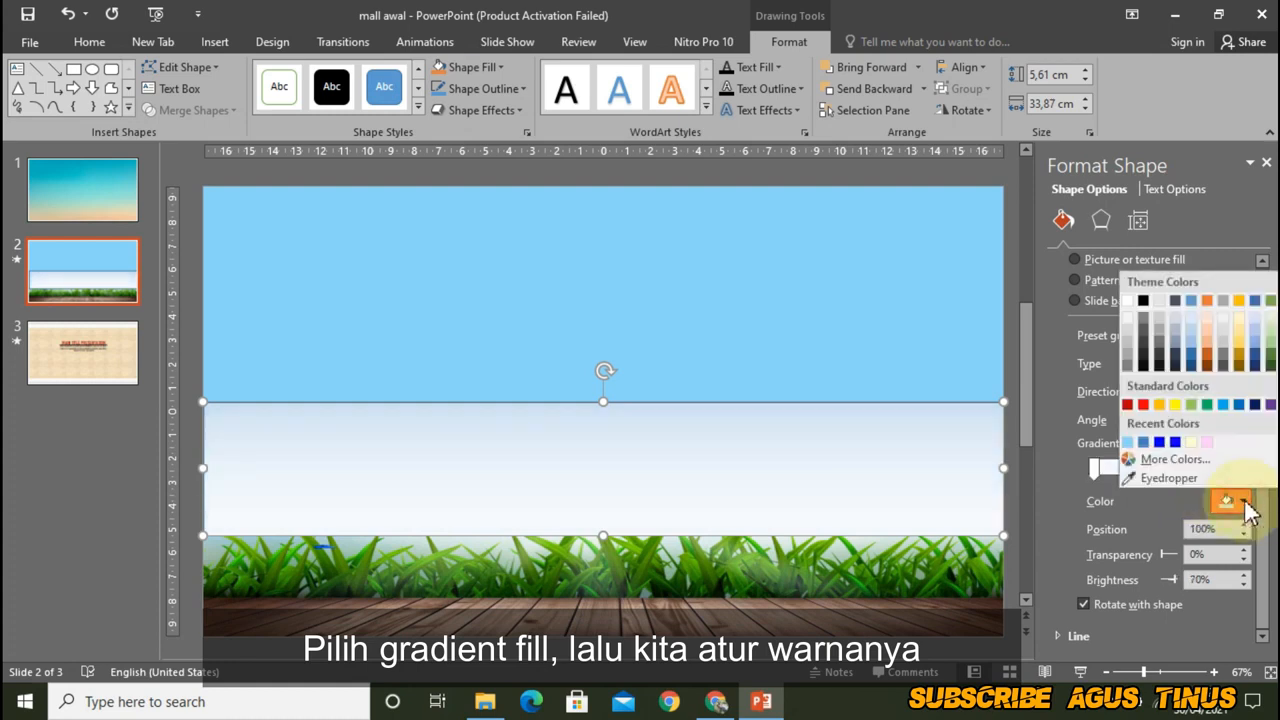
click(1131, 452)
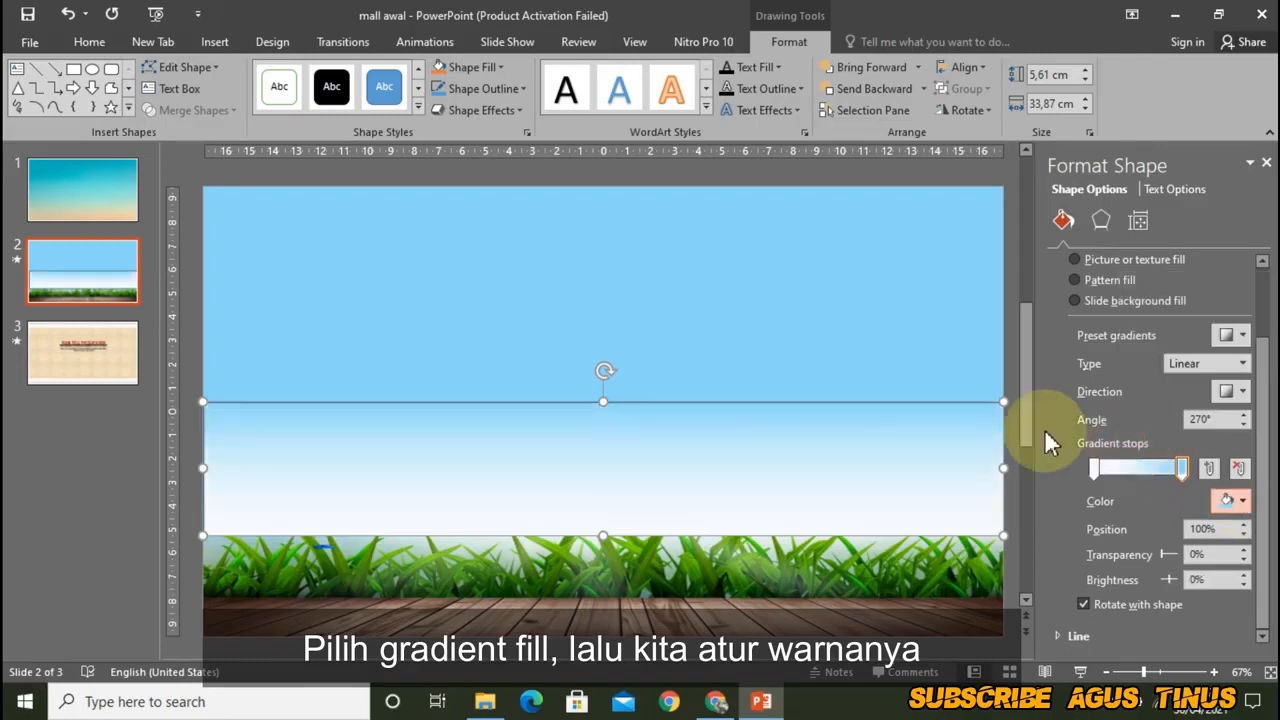
click(1095, 469)
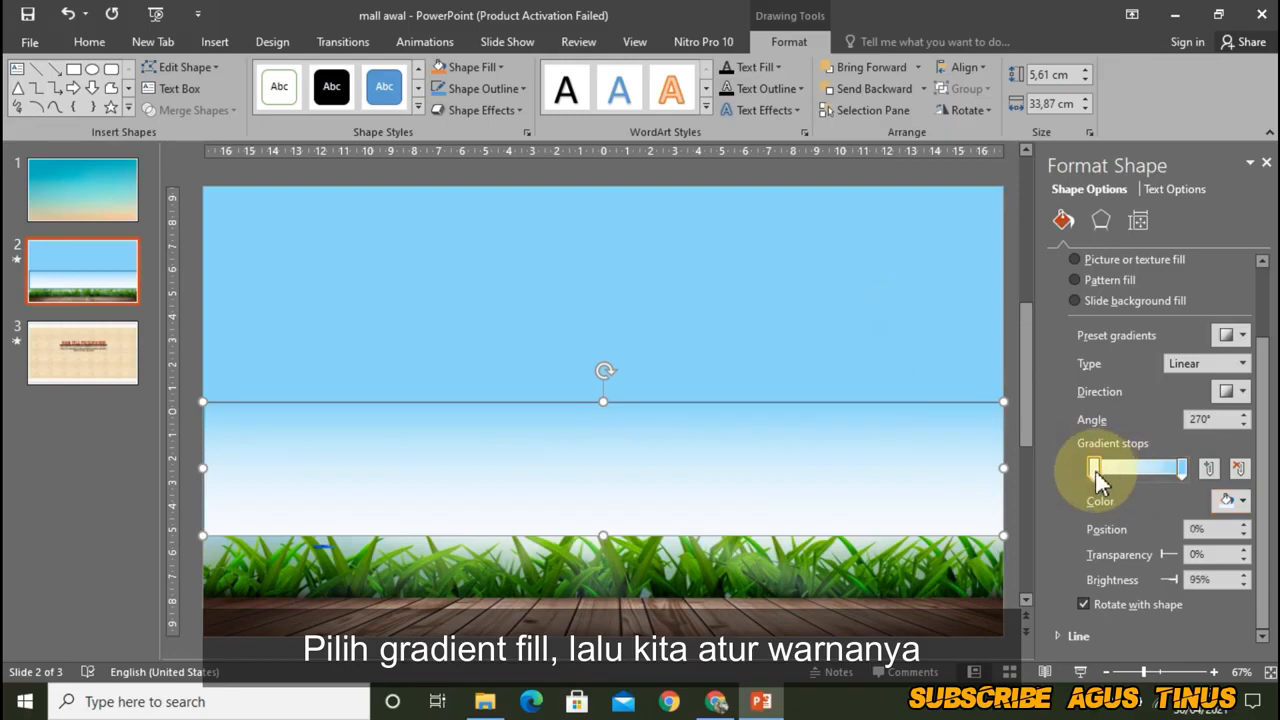
click(1242, 502)
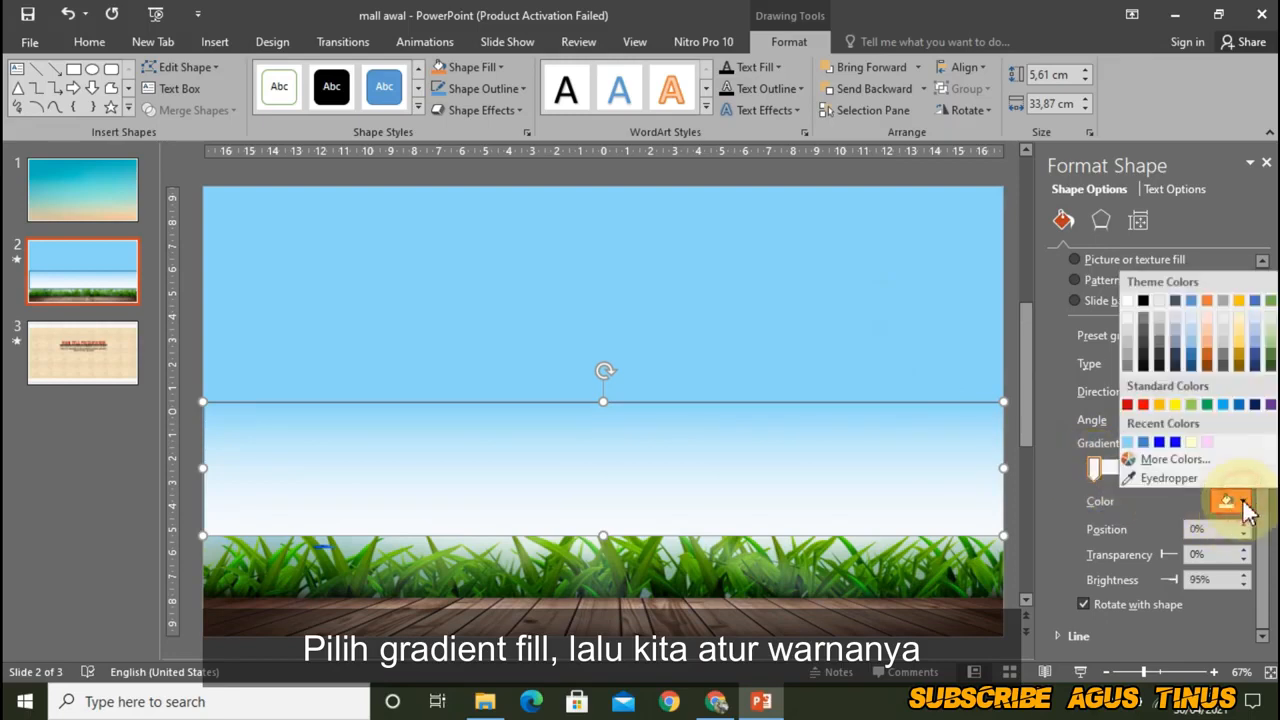
click(1141, 443)
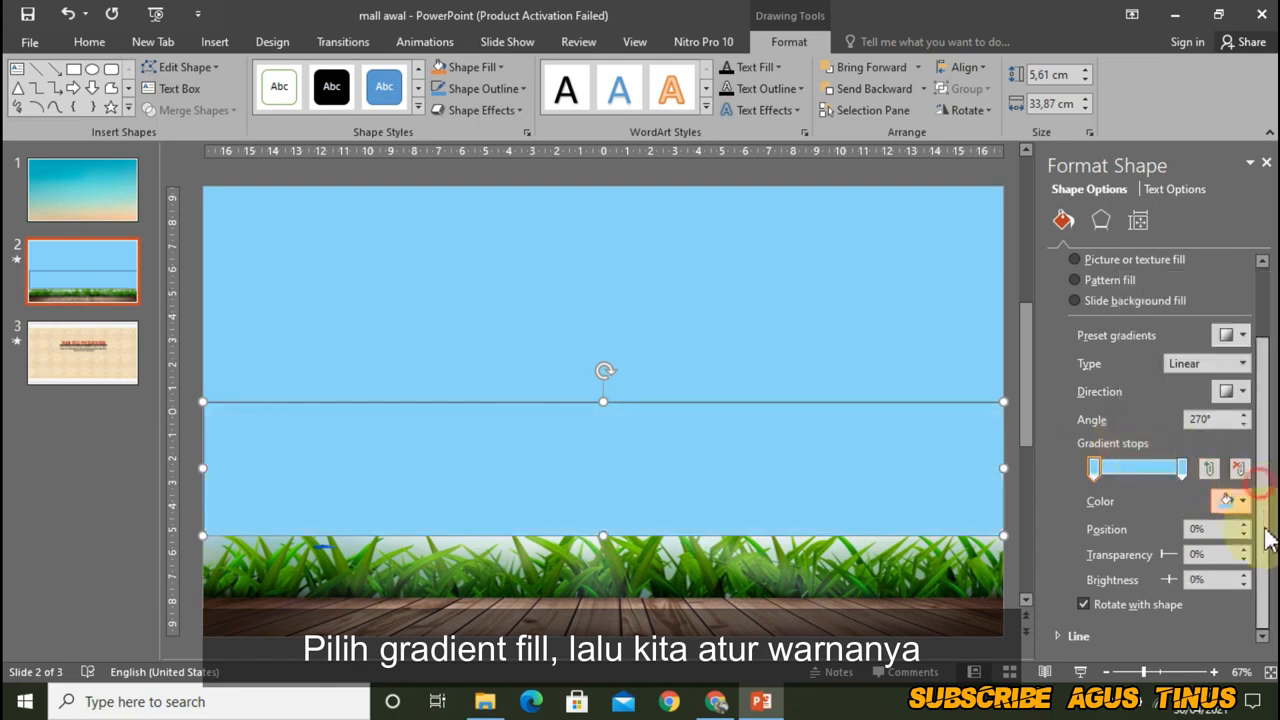
click(1096, 468)
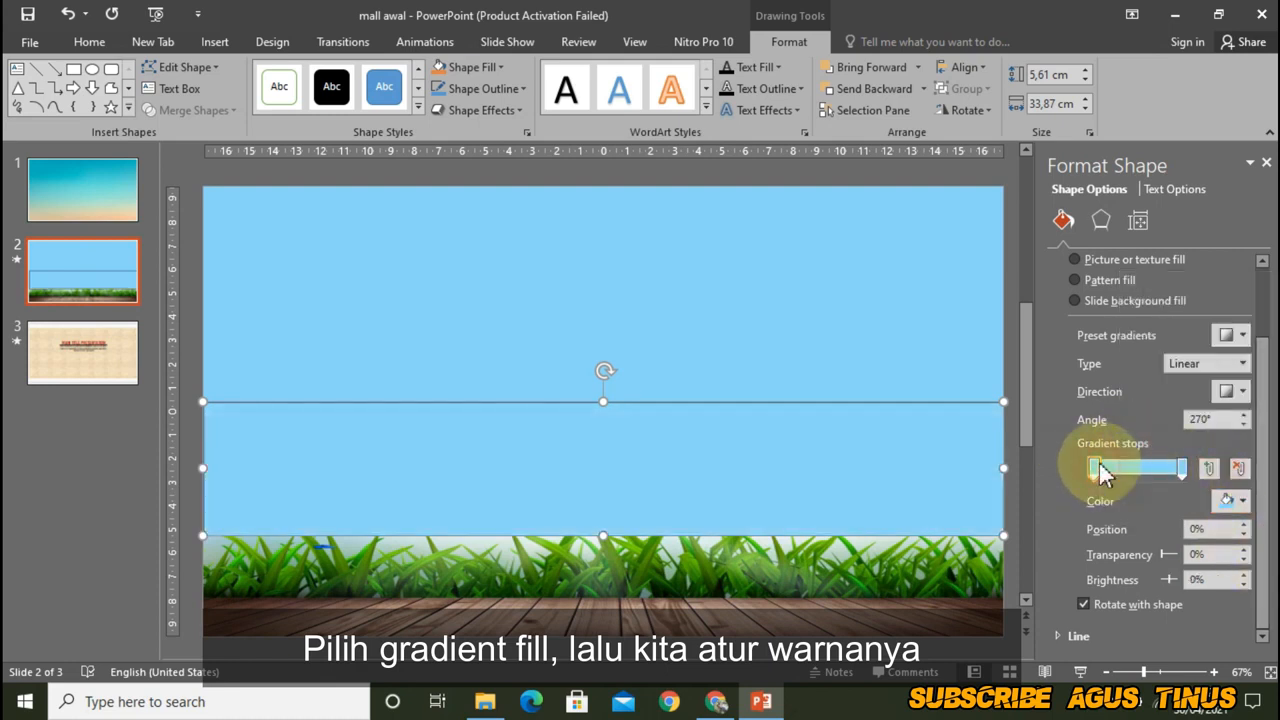
drag(1160, 557, 1186, 560)
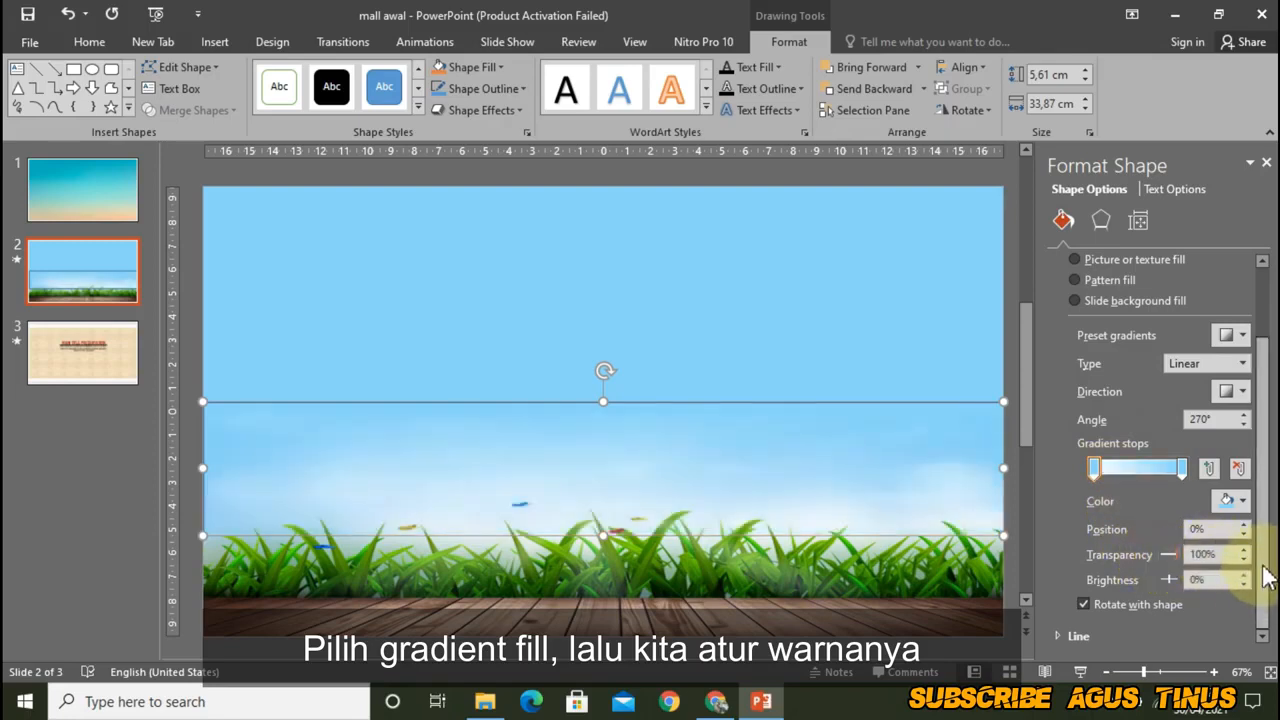
Step: Remove the rectangle's outline by setting its line to No line, and close the shape formatting options
click(1060, 636)
scroll(1070, 600, down, 2)
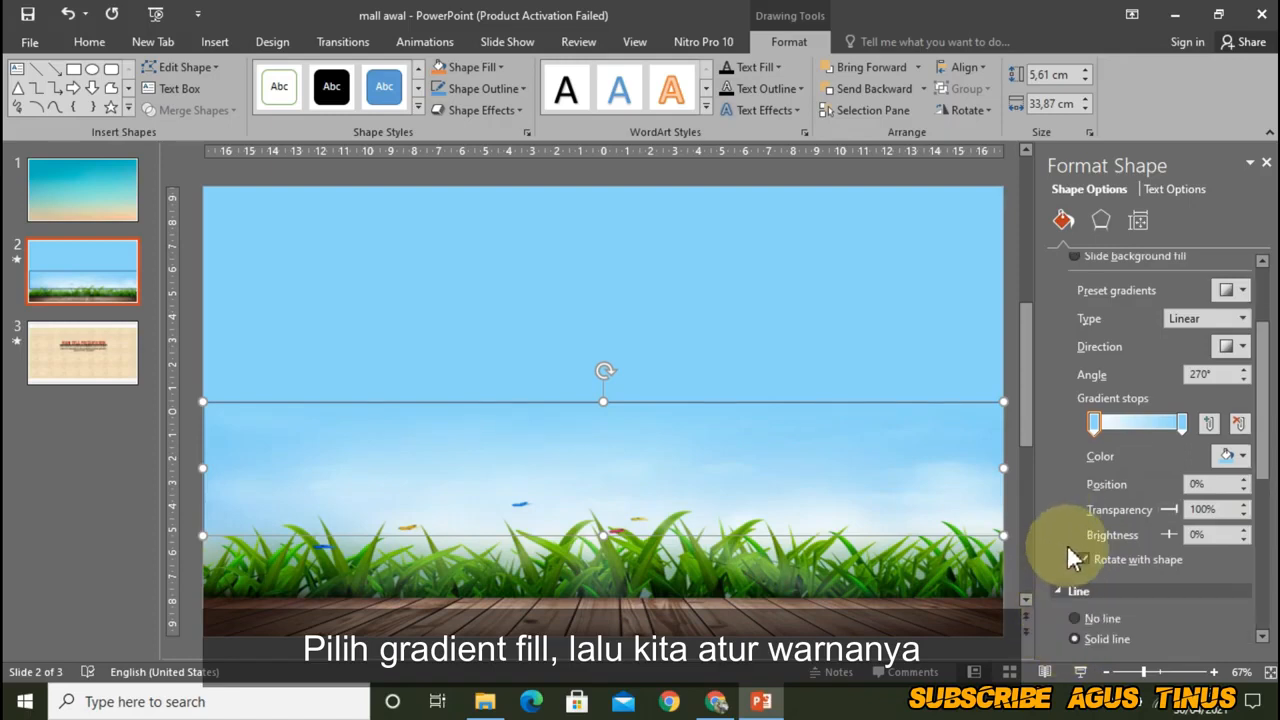
click(1100, 576)
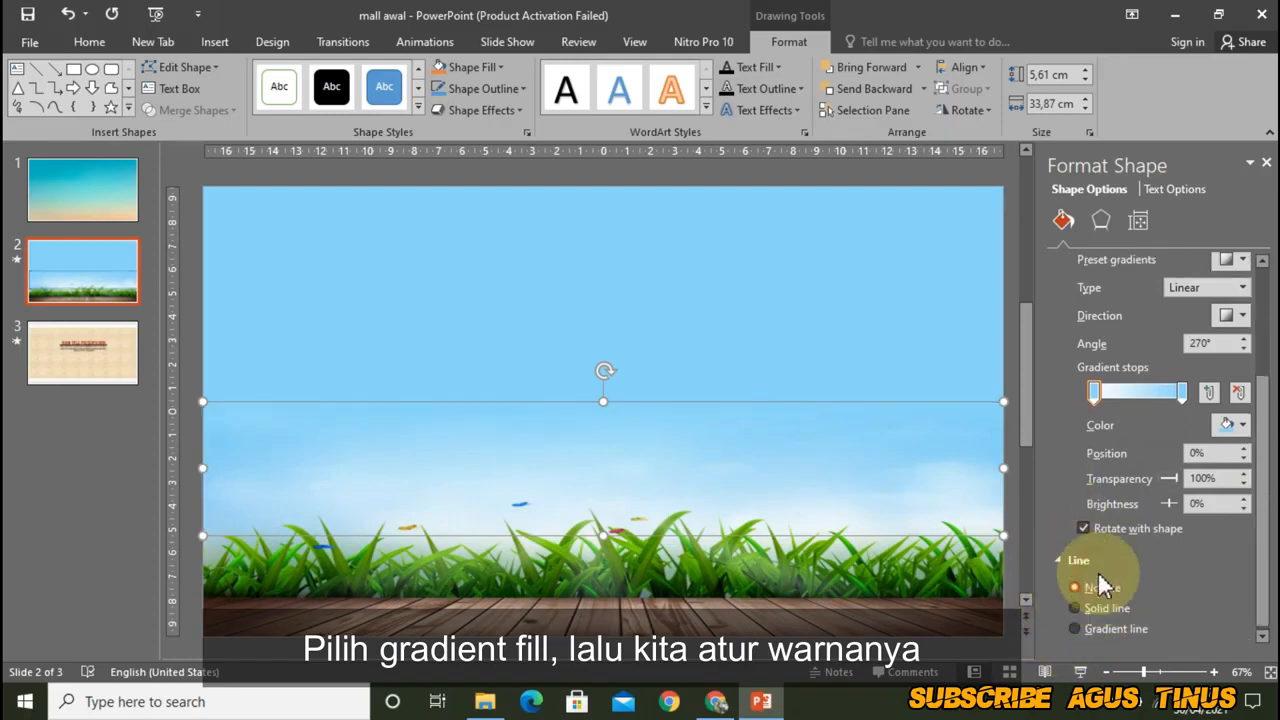
click(1265, 165)
click(1222, 298)
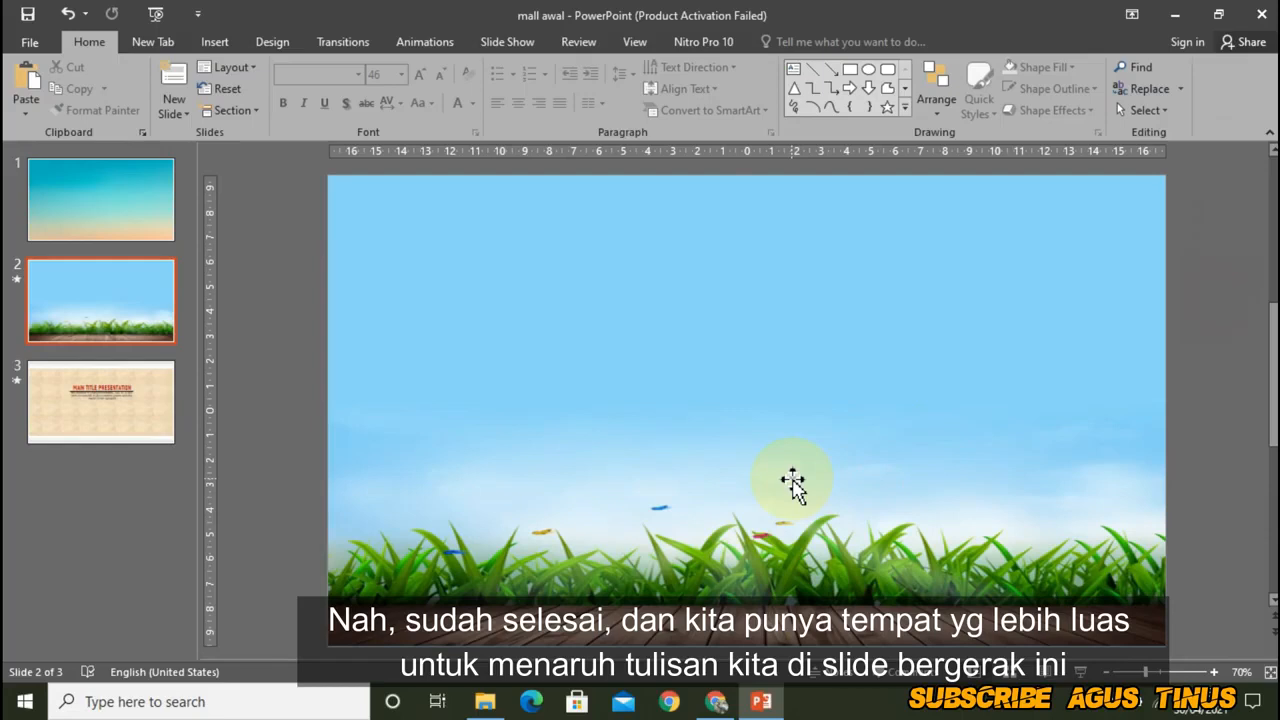
Step: Delete the gradient rectangle to compare the slide without it, and undo the deletion
click(758, 490)
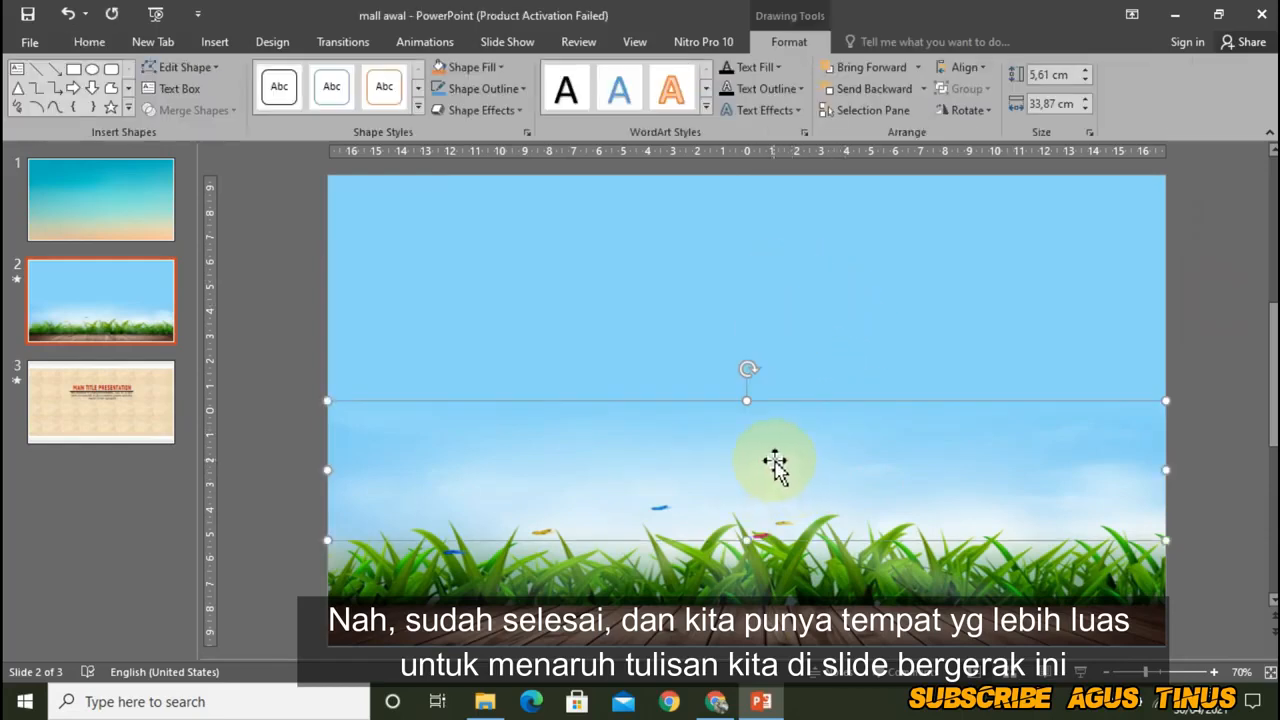
key(Delete)
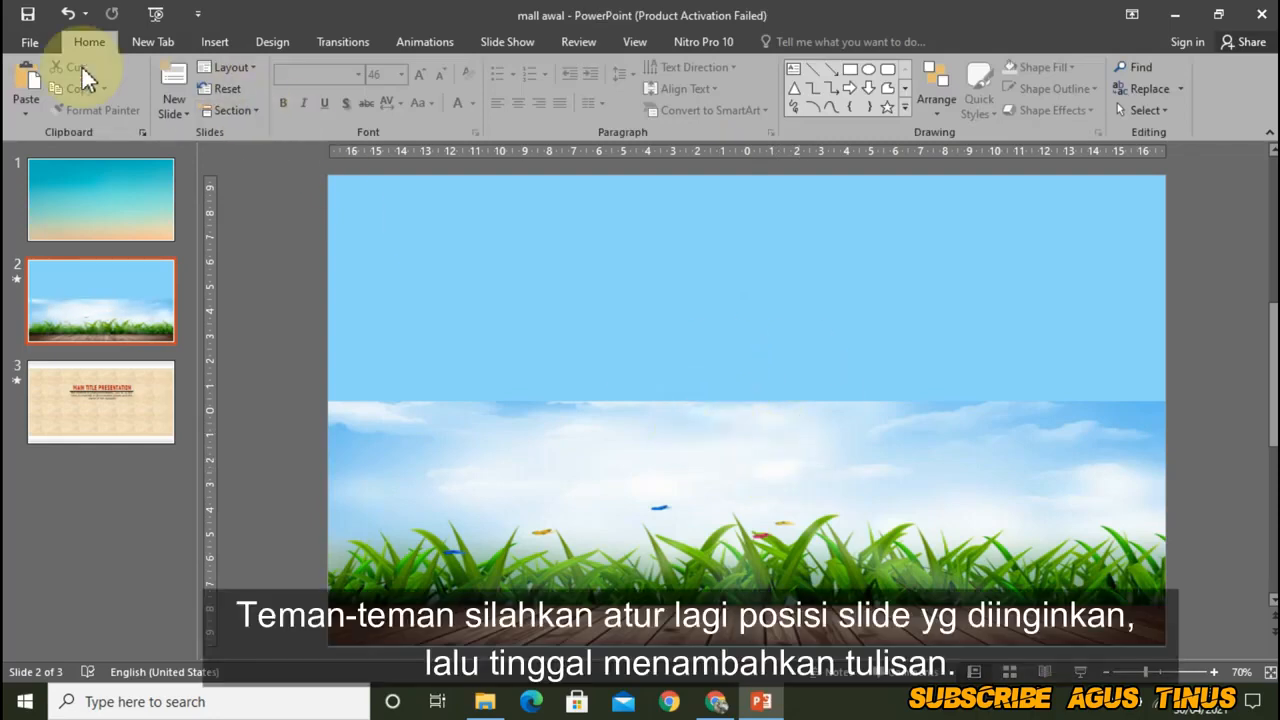
click(66, 14)
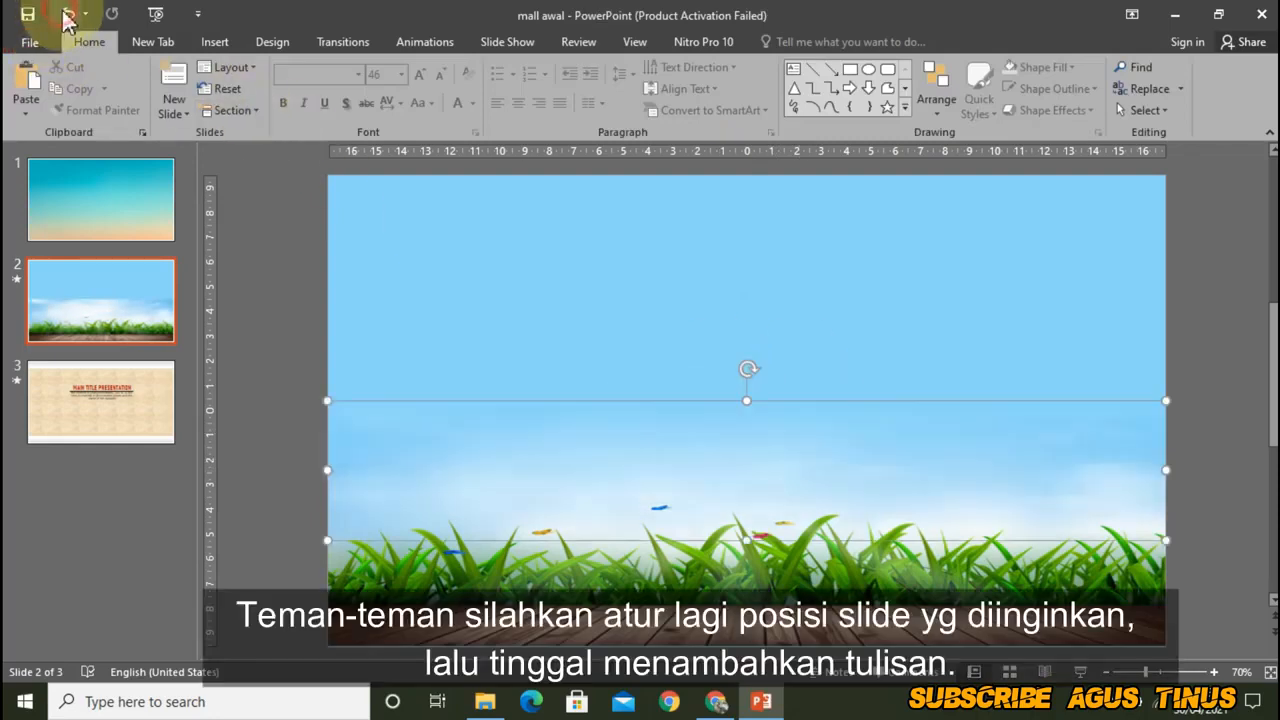
Step: Move the garden GIF up to leave a blue strip beneath it, and move the gradient rectangle up to cover the GIF's upper edge
click(262, 418)
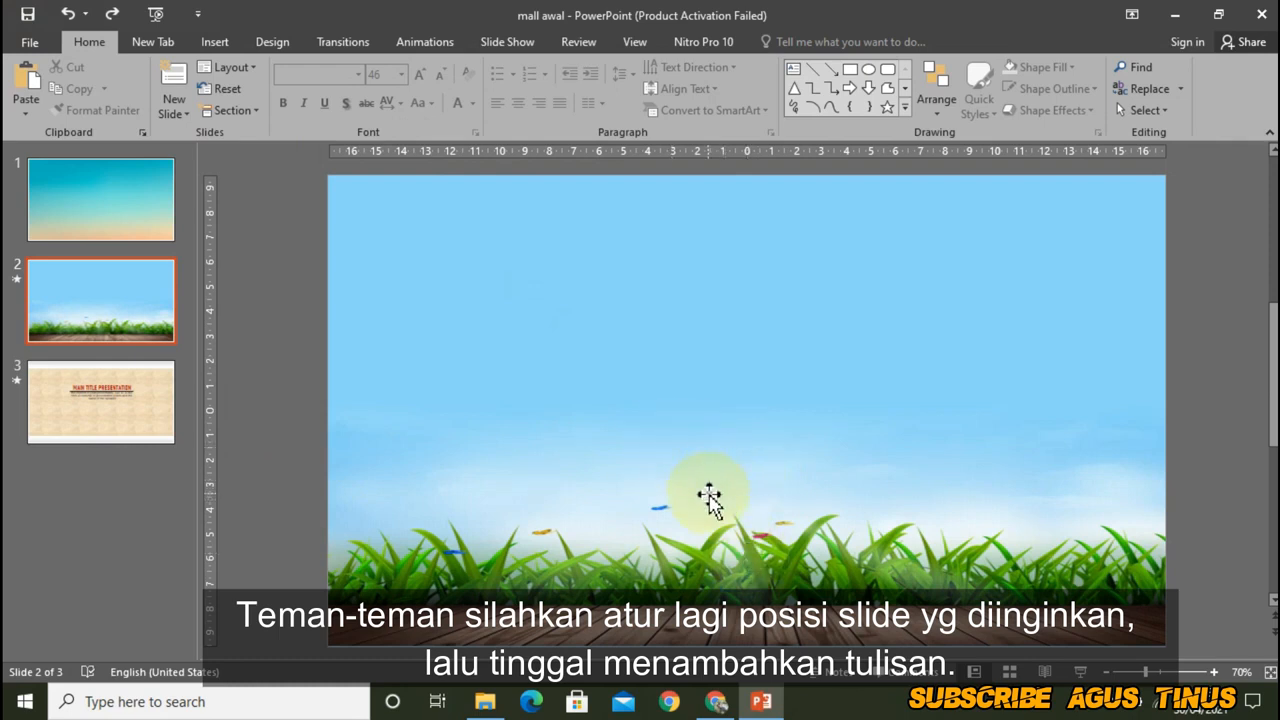
click(630, 622)
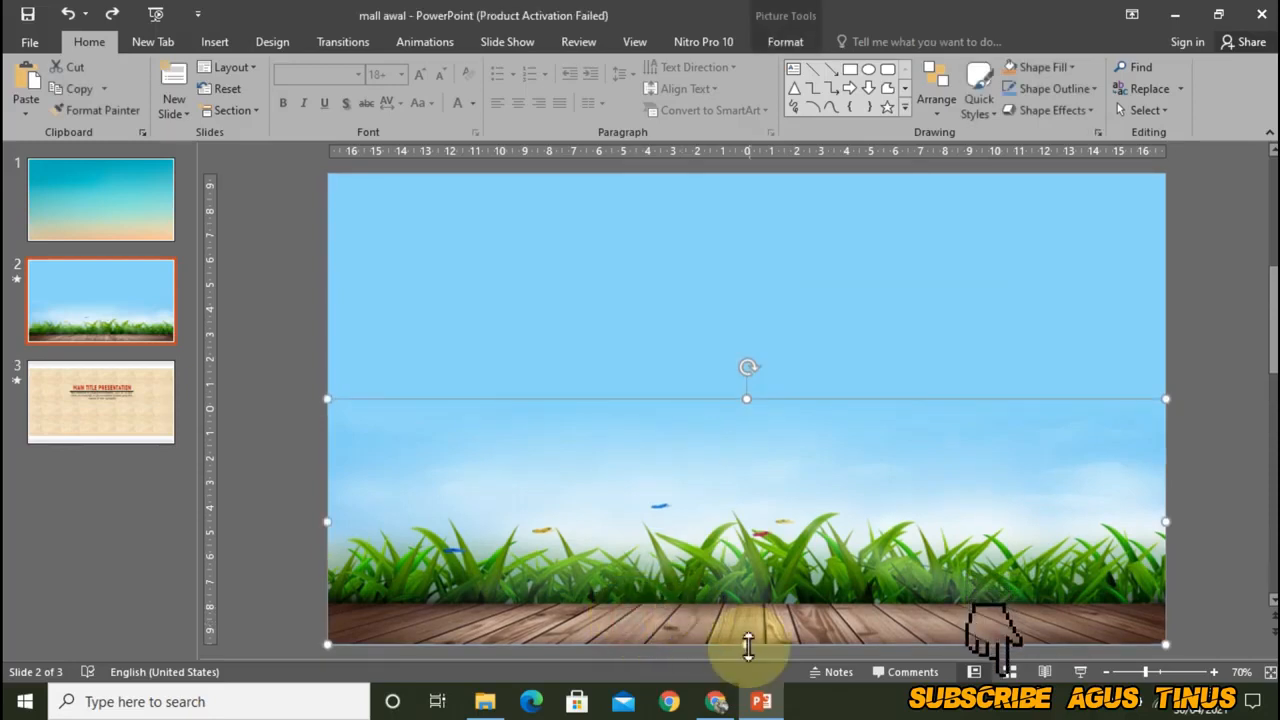
drag(734, 578, 740, 540)
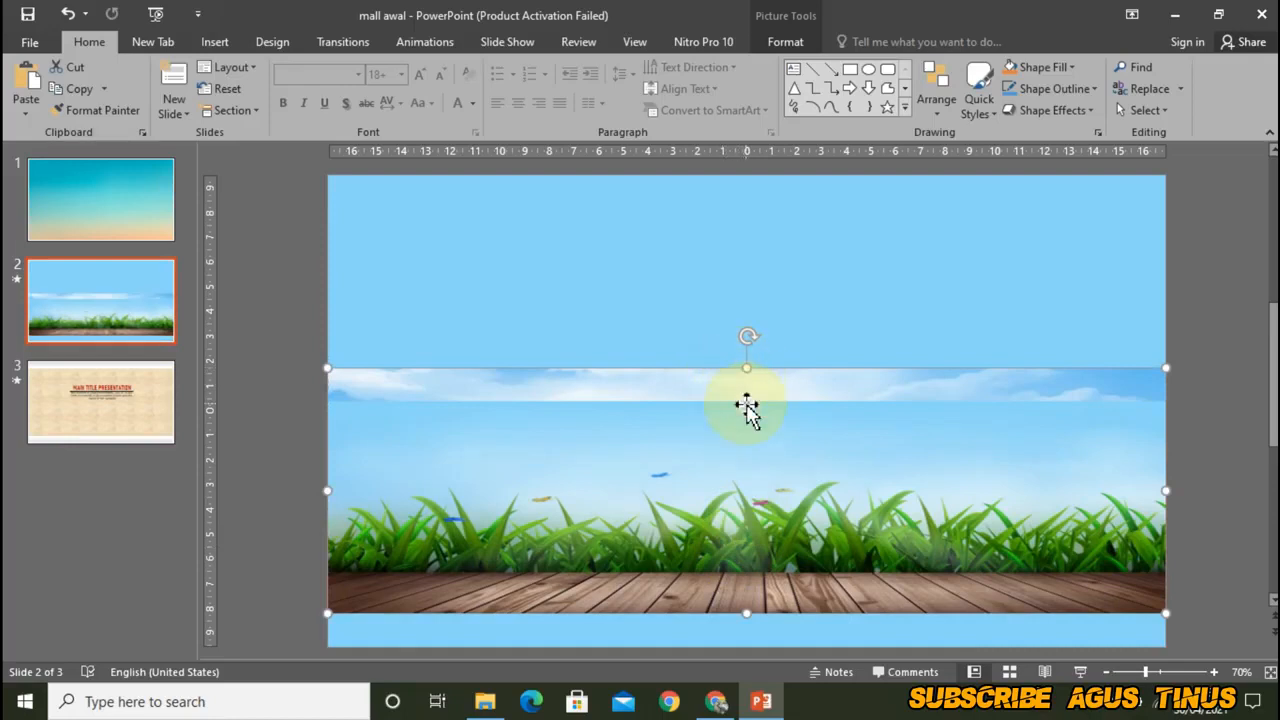
click(729, 429)
drag(729, 437, 727, 408)
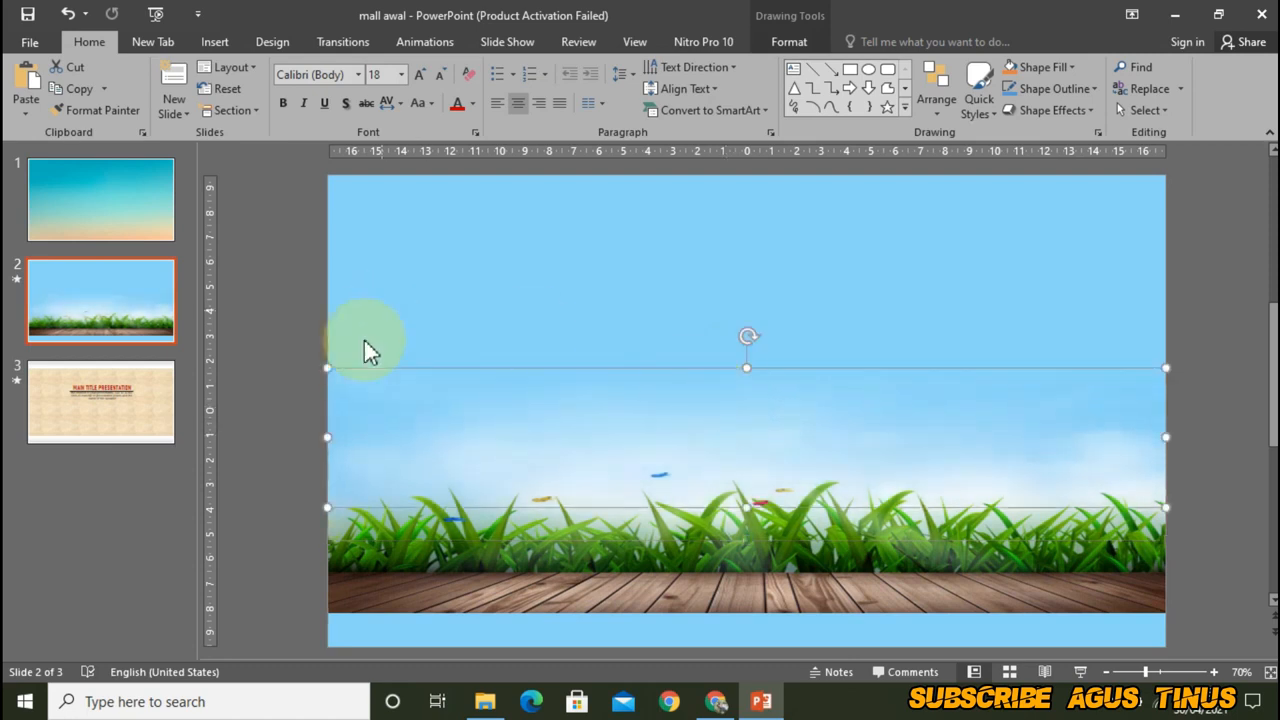
click(290, 385)
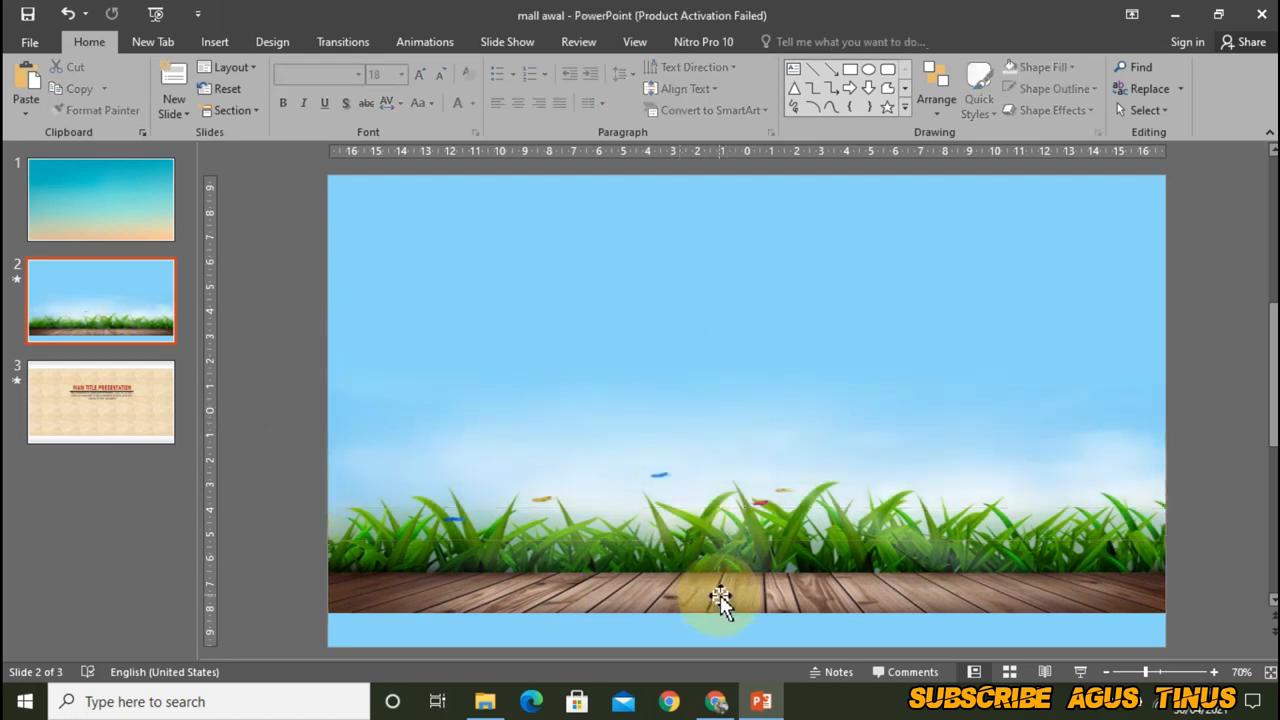
Step: Copy the two white bars, the main title, its divider line and the content text from slide 3 onto slide 2
click(141, 408)
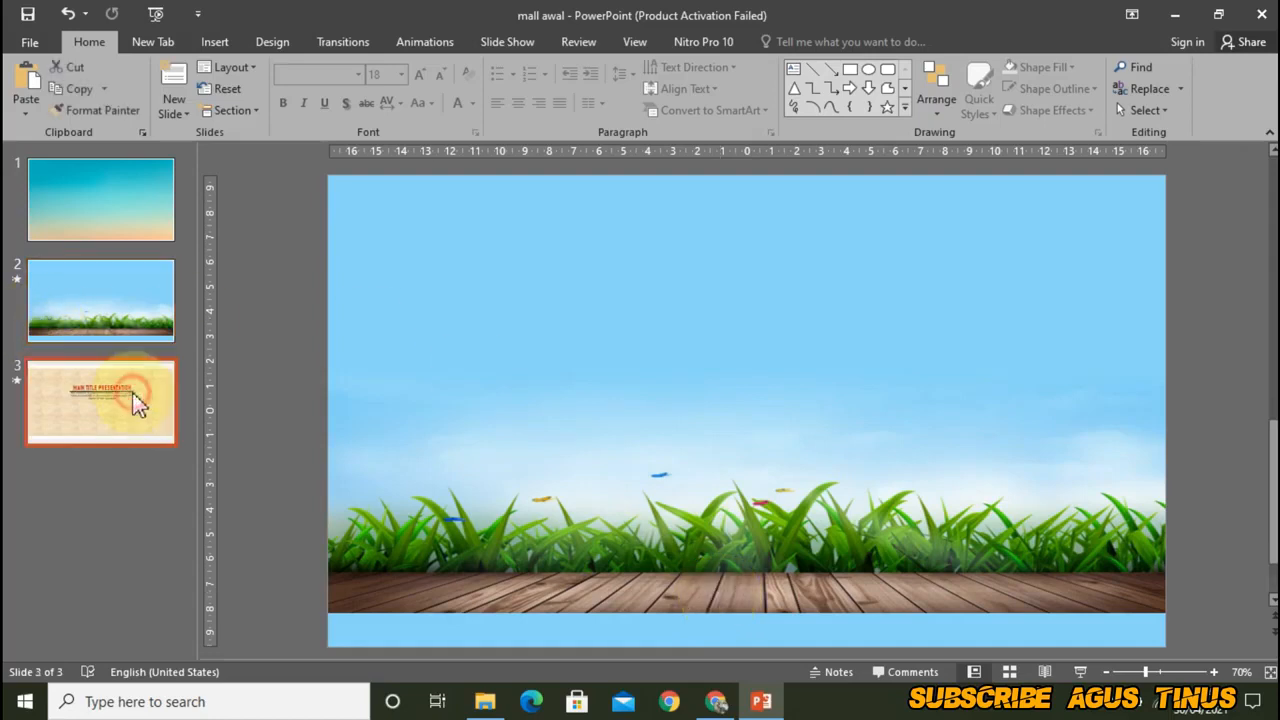
click(666, 194)
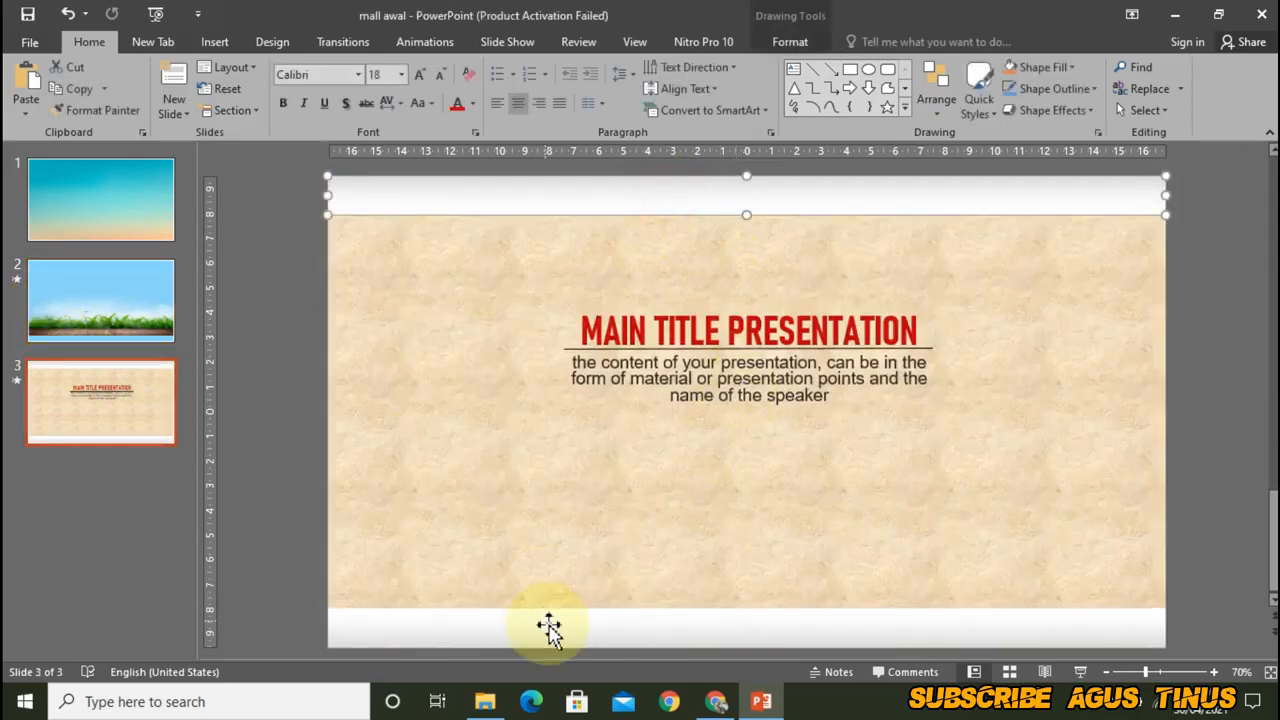
shift+click(551, 638)
shift+click(624, 318)
shift+click(604, 370)
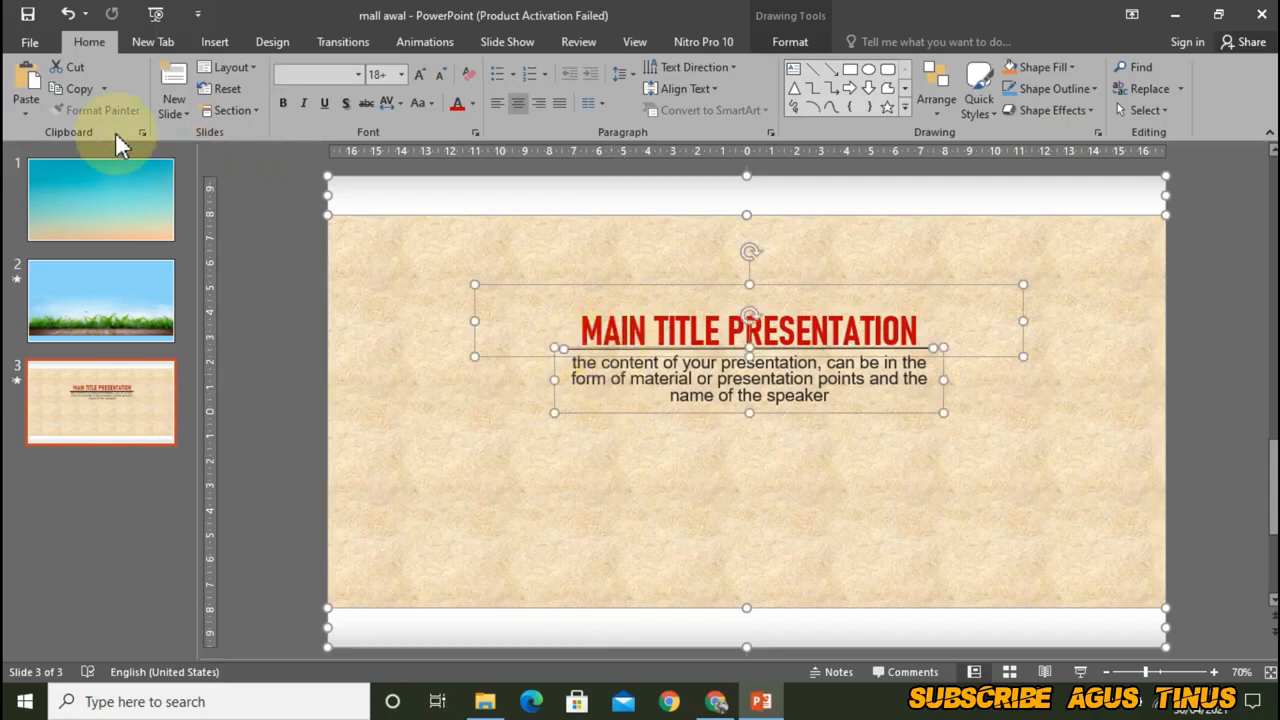
click(88, 92)
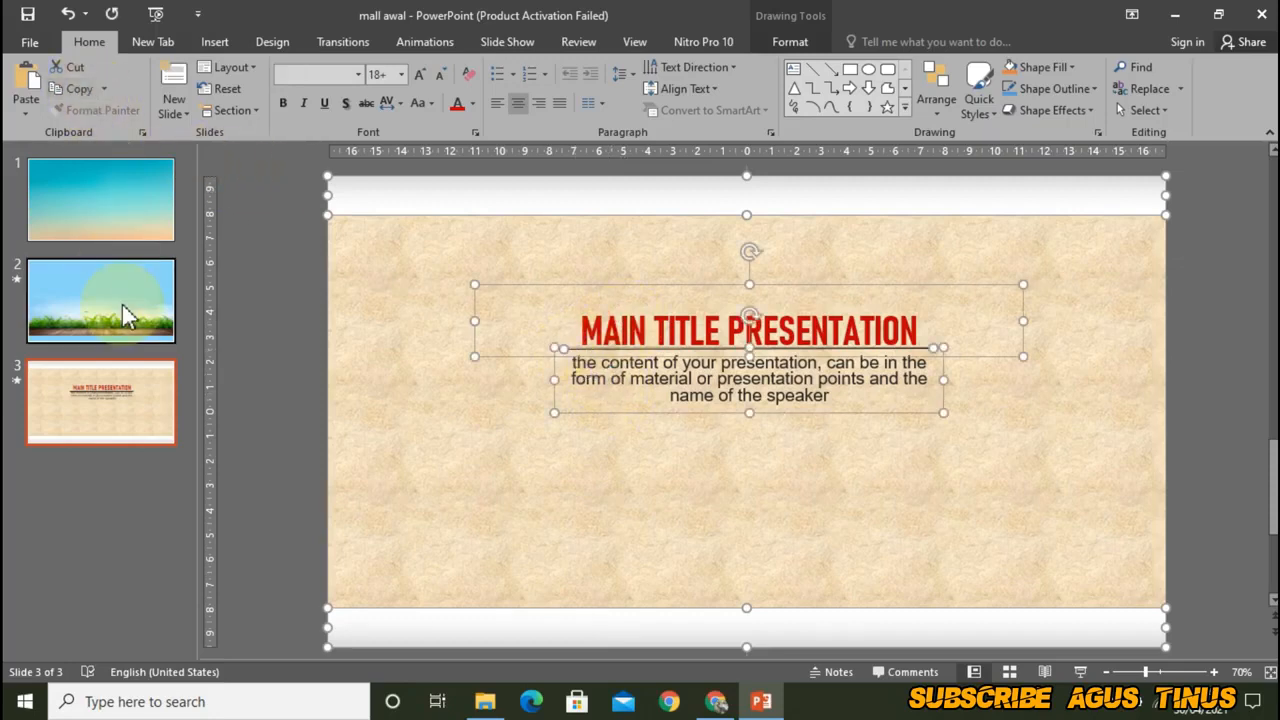
click(126, 309)
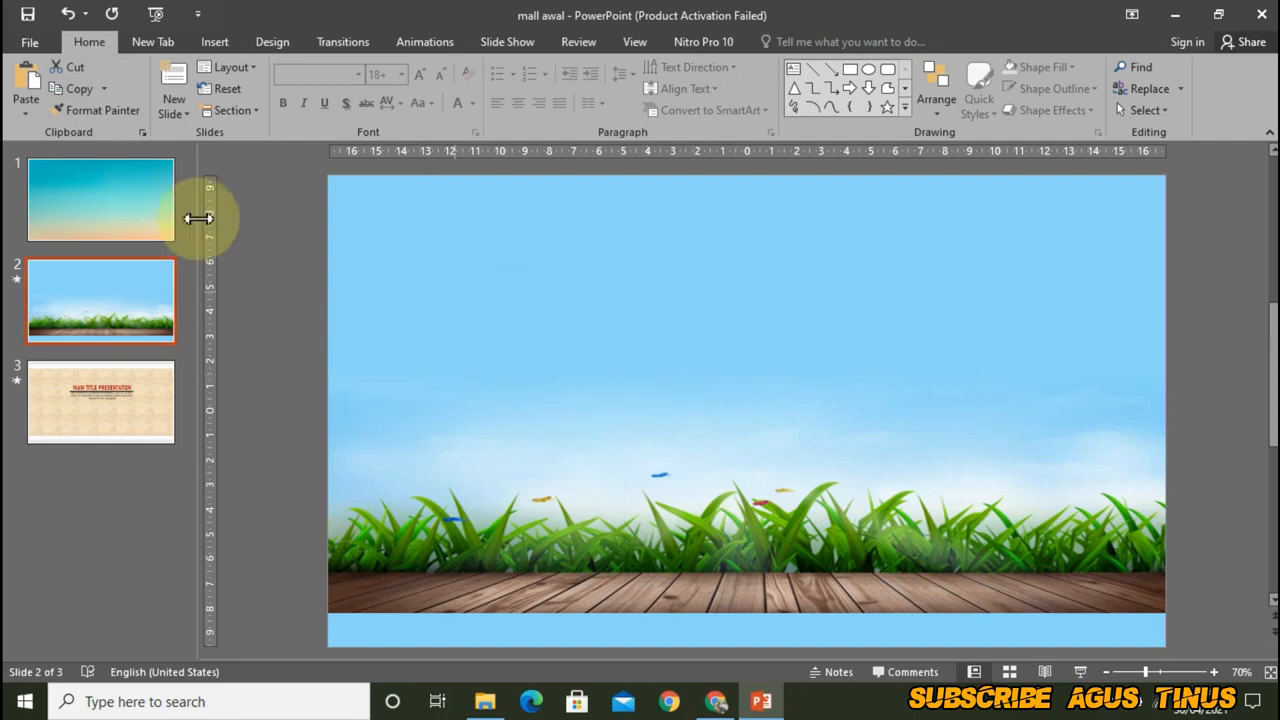
click(30, 90)
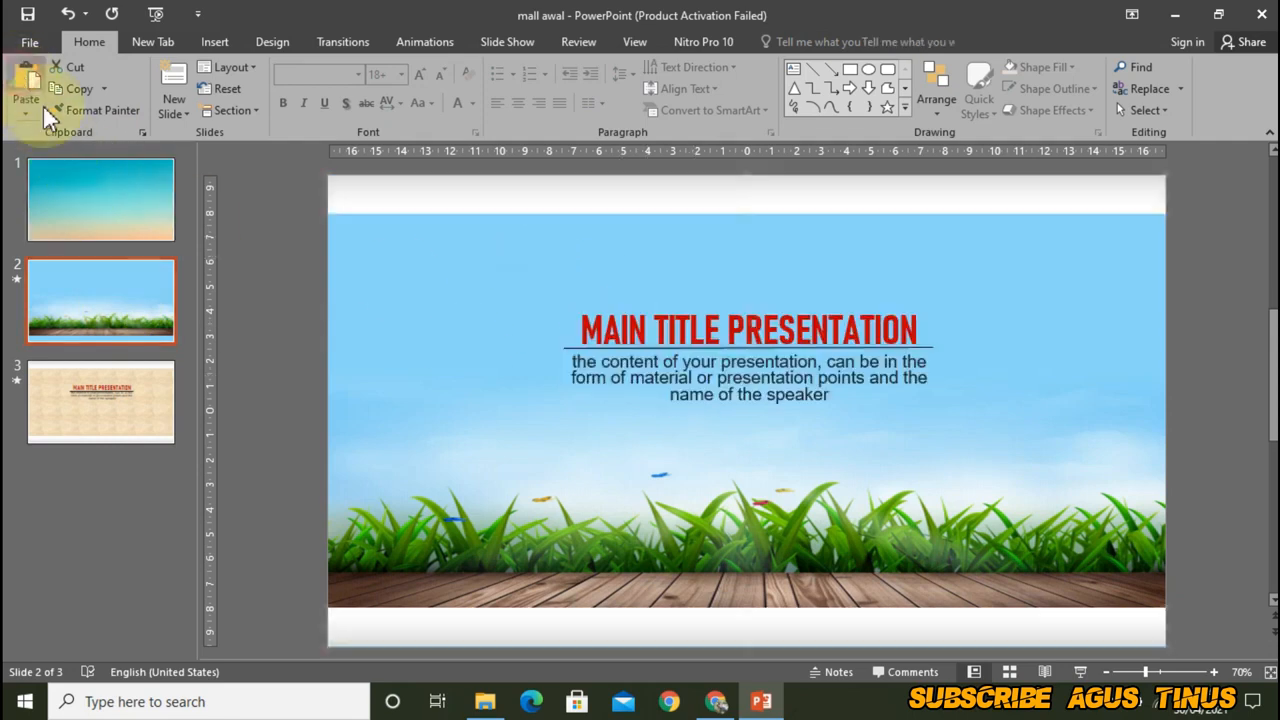
click(1203, 412)
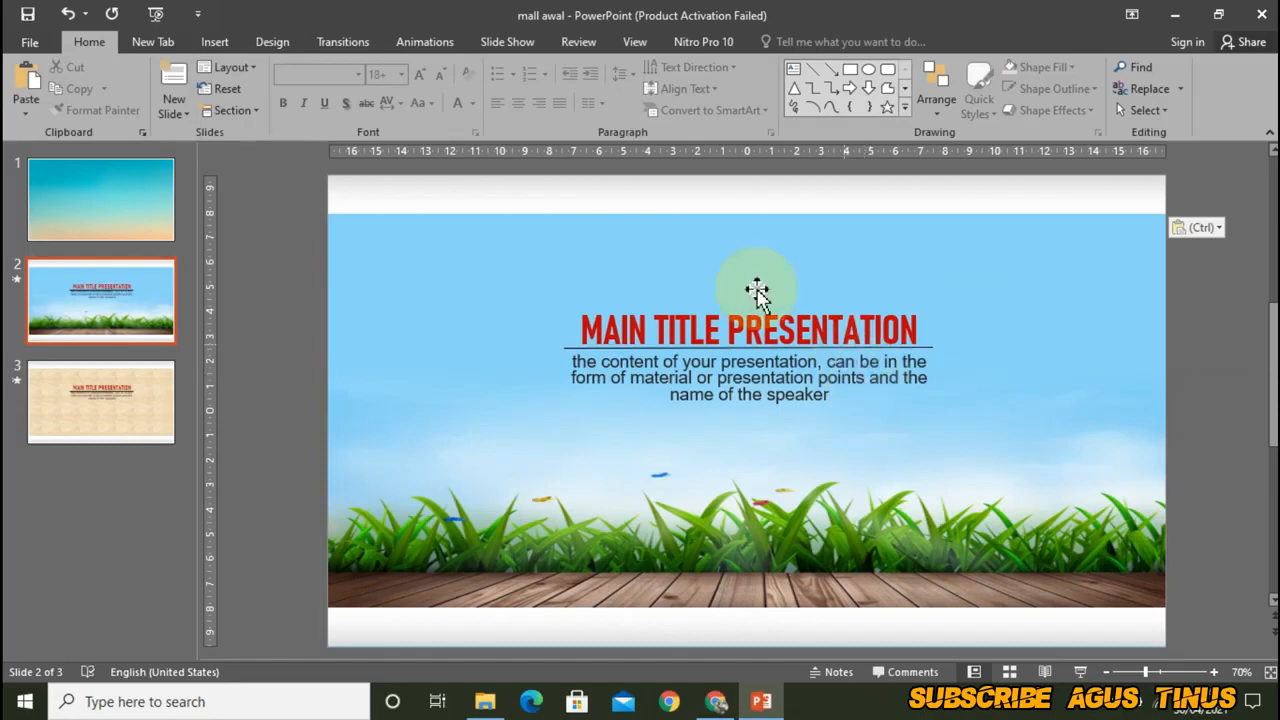
key(ctrl+z)
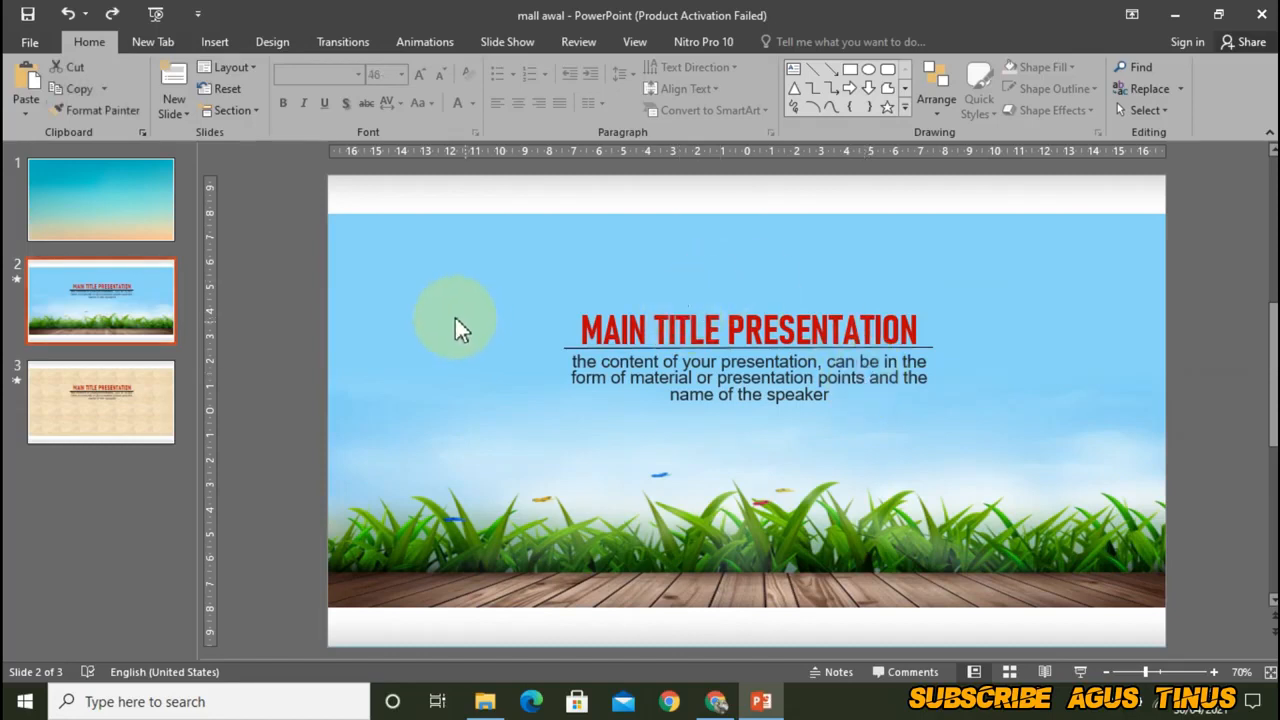
Step: Apply the Curtains transition to slide 2
click(350, 42)
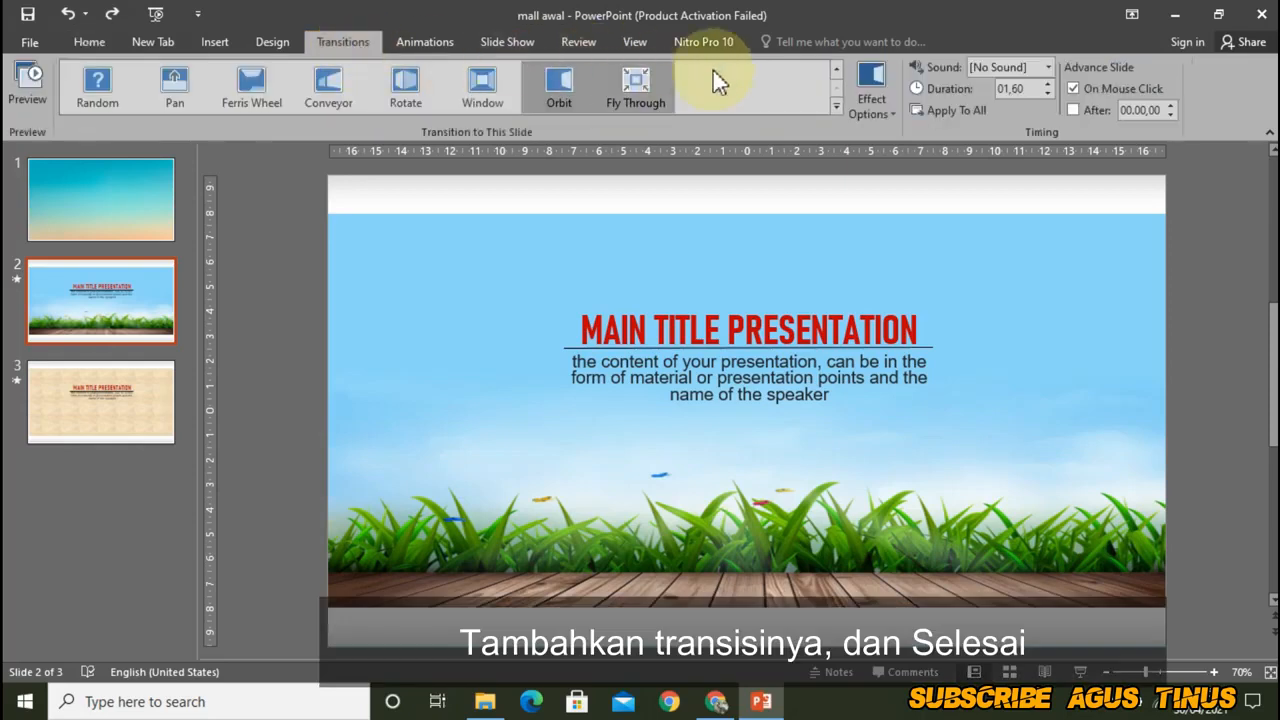
click(835, 72)
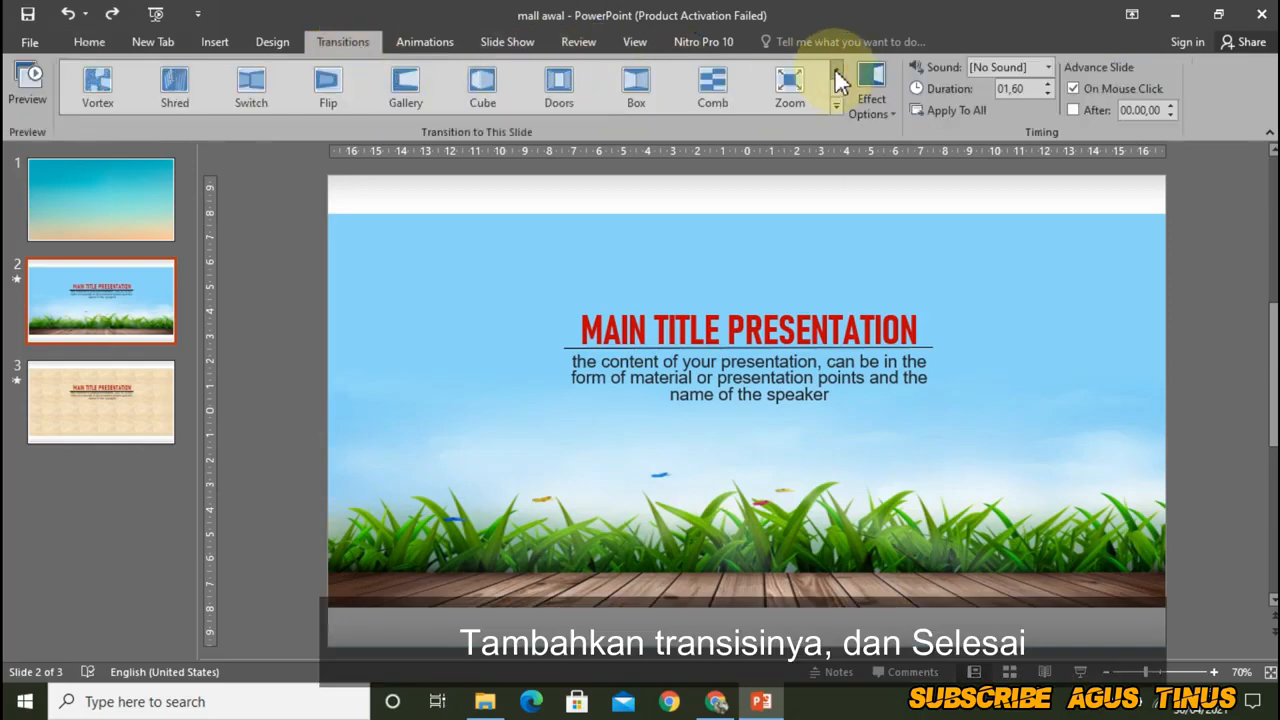
click(836, 73)
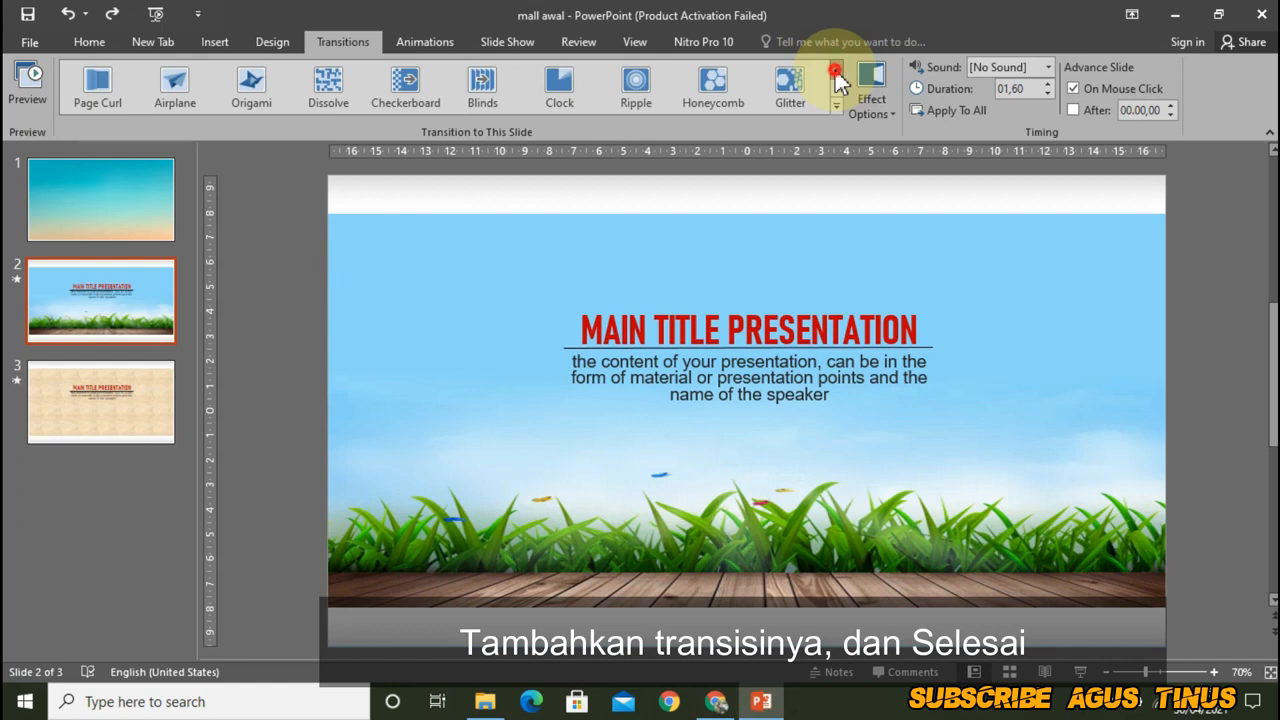
click(836, 73)
click(405, 85)
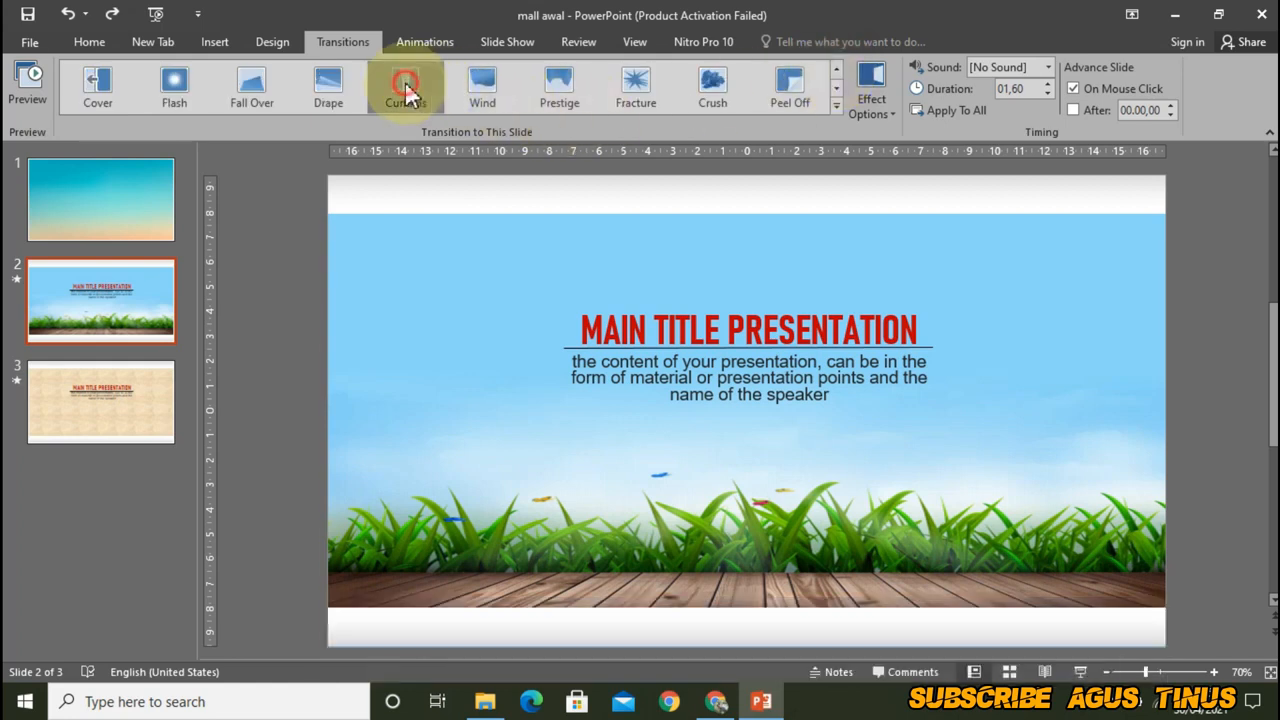